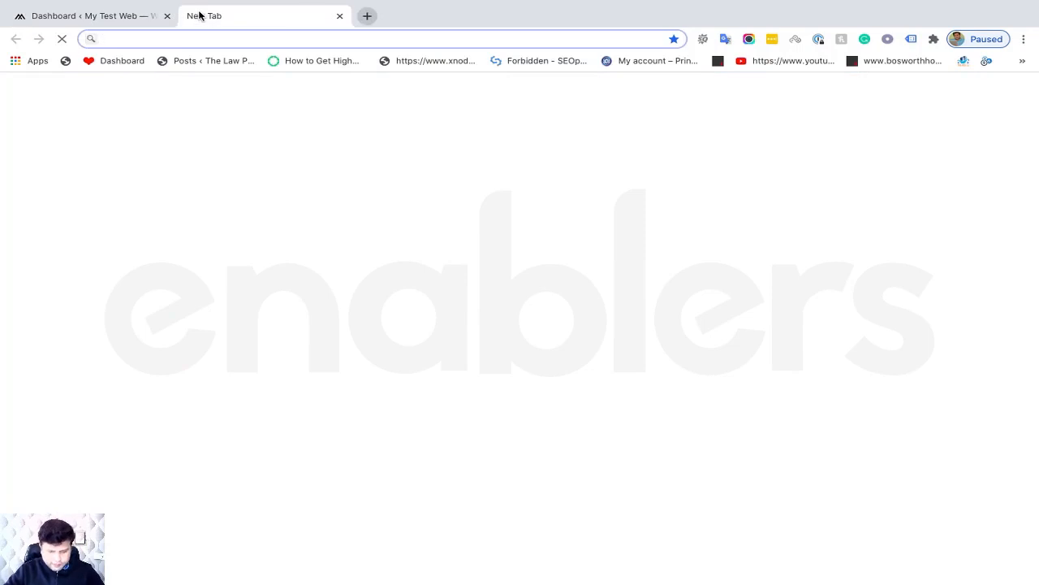
Open Google, search for "Google Search Console" and go to the Search Console introduction page
{"action": "type", "text": "go"}
{"action": "key", "text": "Return"}
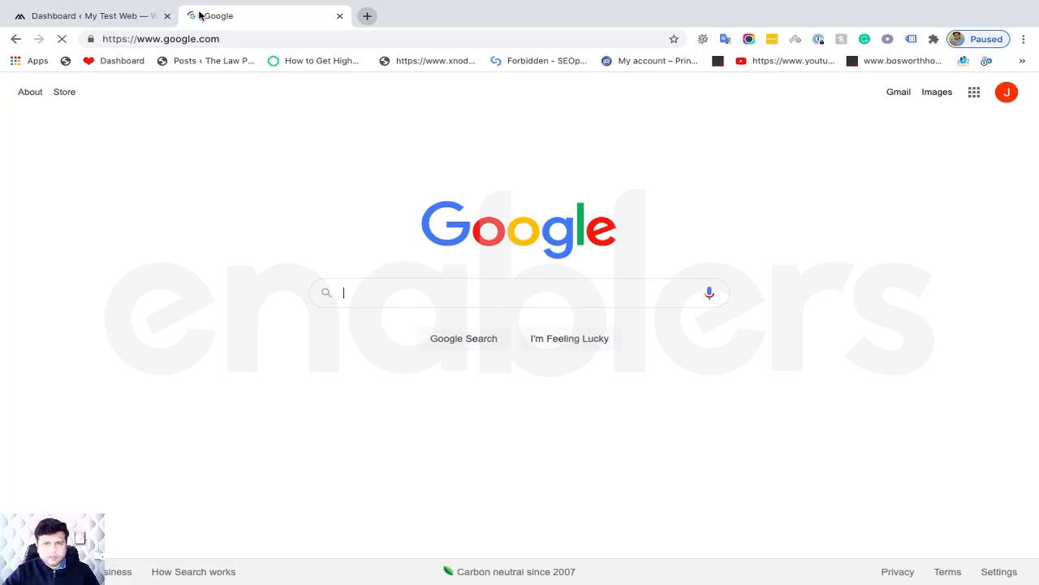
{"action": "type", "text": "Google"}
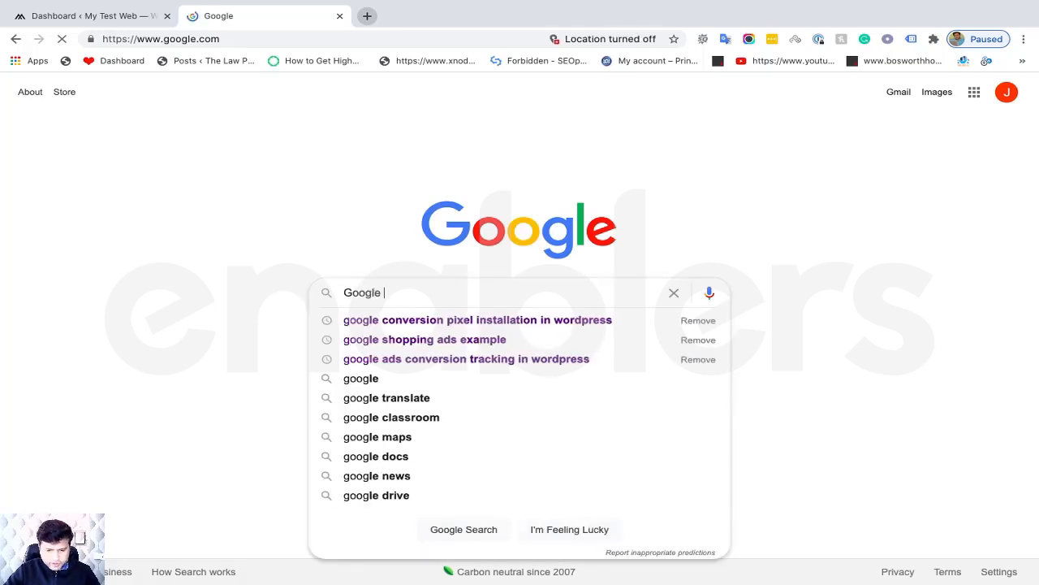
{"action": "type", "text": " Searc"}
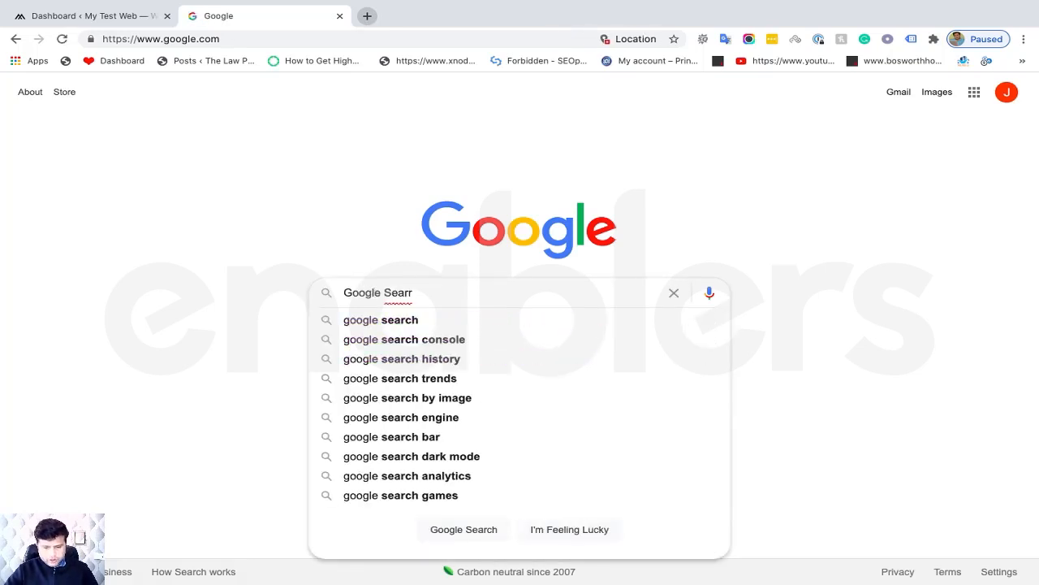
{"action": "type", "text": "h Console"}
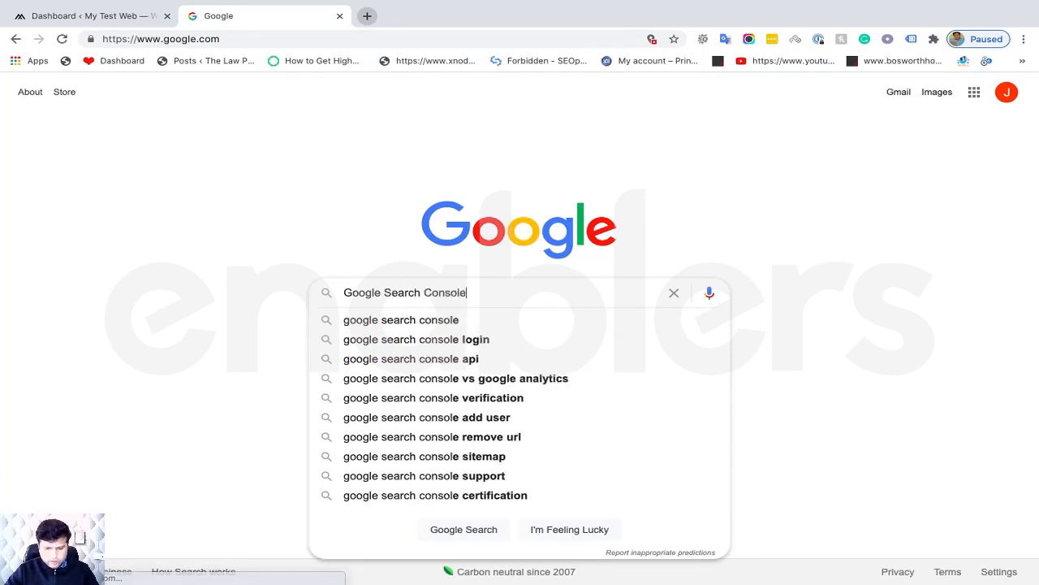
{"action": "key", "text": "Return"}
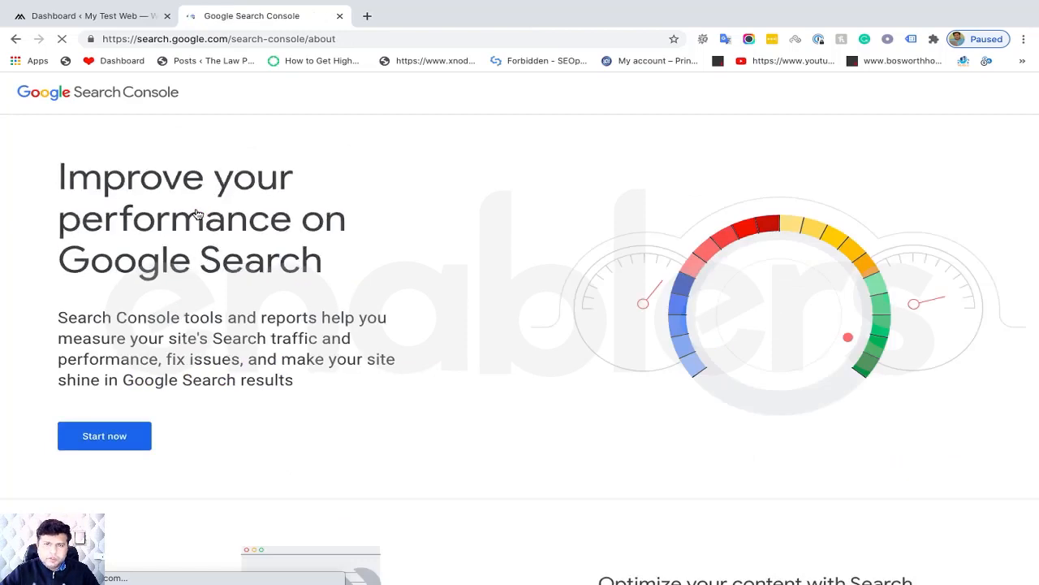
Start Search Console and check which Google account is signed in
{"action": "left_click", "coordinate": [101, 436]}
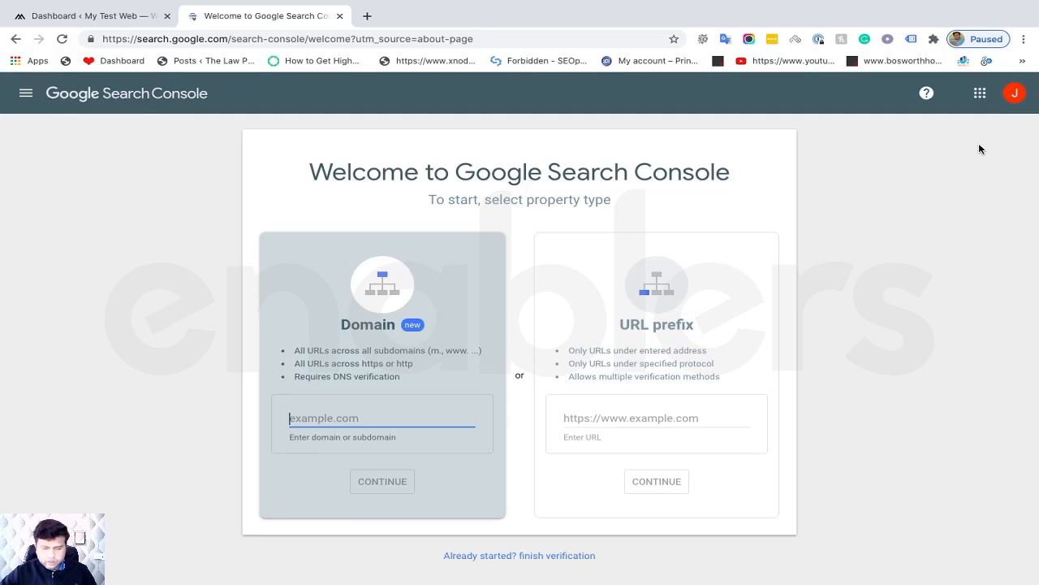
{"action": "left_click", "coordinate": [1015, 94]}
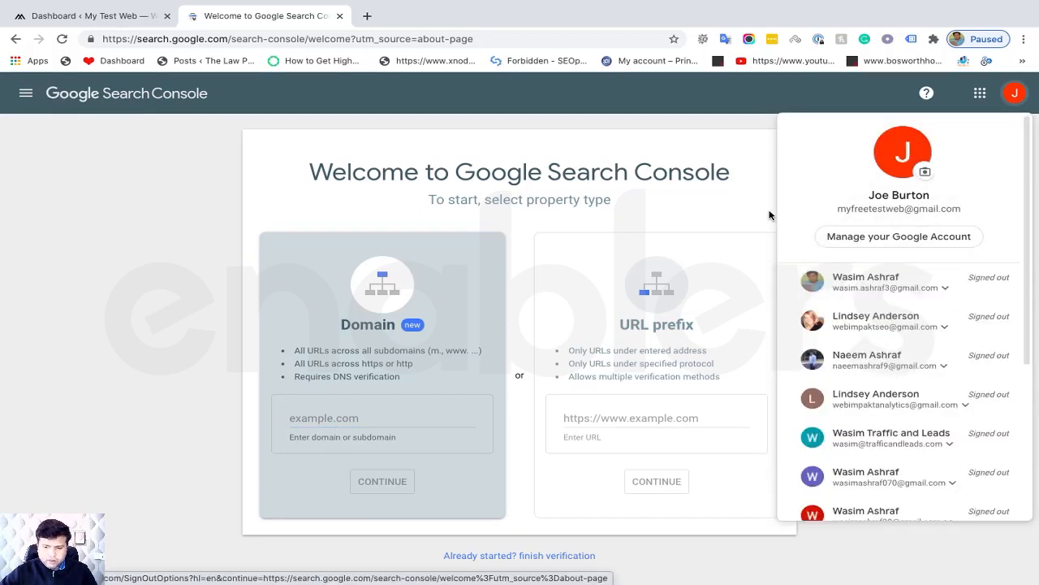
{"action": "left_click", "coordinate": [711, 214]}
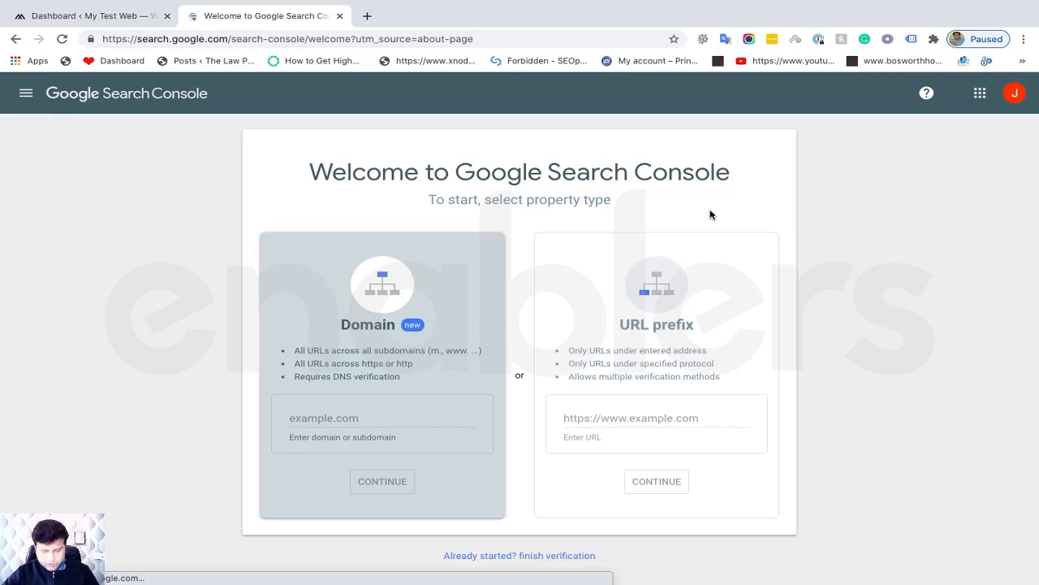
{"action": "left_click", "coordinate": [108, 18]}
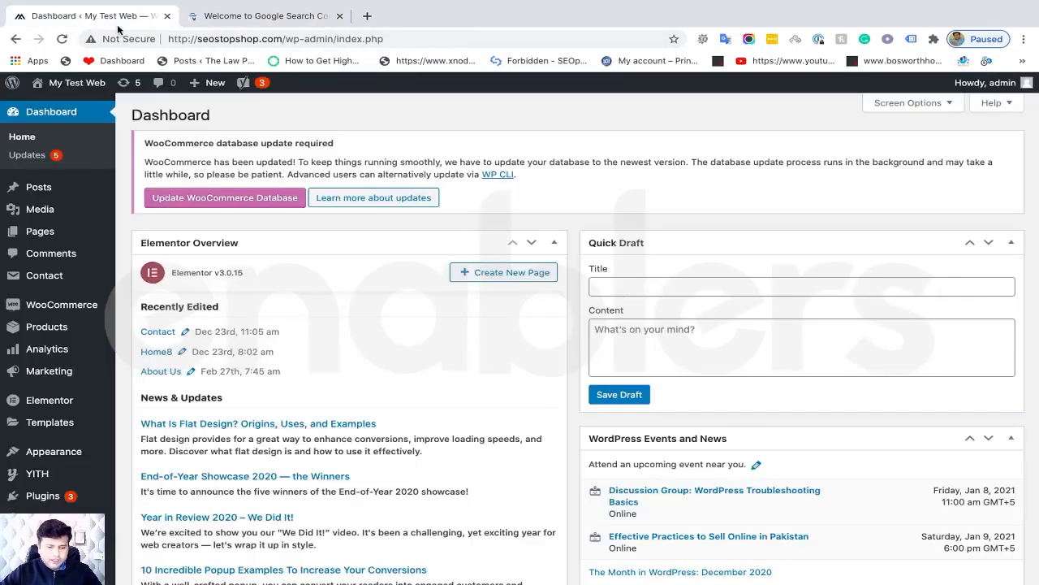
{"action": "left_click", "coordinate": [286, 39]}
{"action": "left_click", "coordinate": [286, 39]}
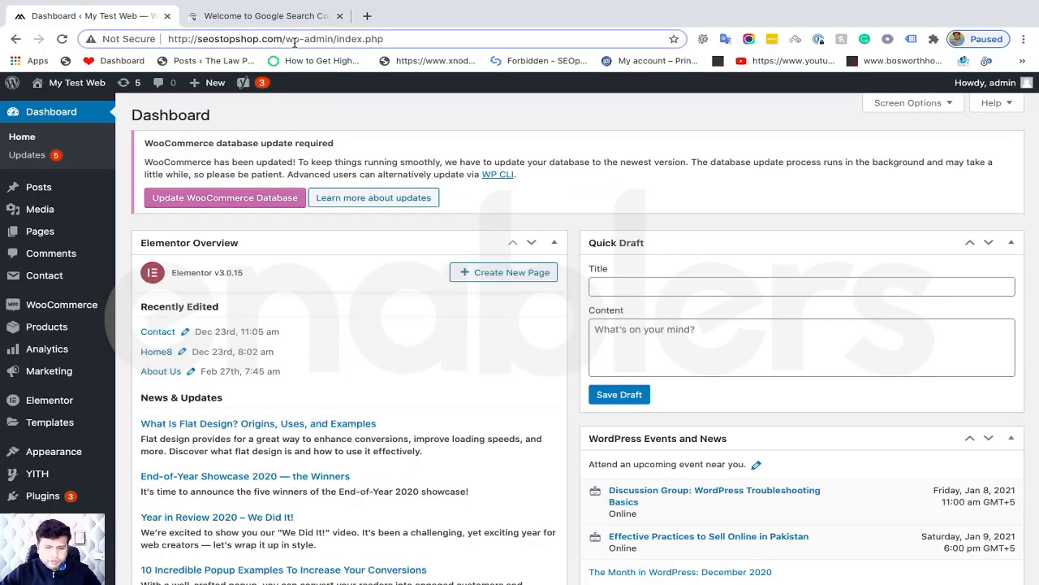
{"action": "left_click_drag", "start_coordinate": [282, 39], "coordinate": [160, 40]}
{"action": "key", "text": "ctrl+c"}
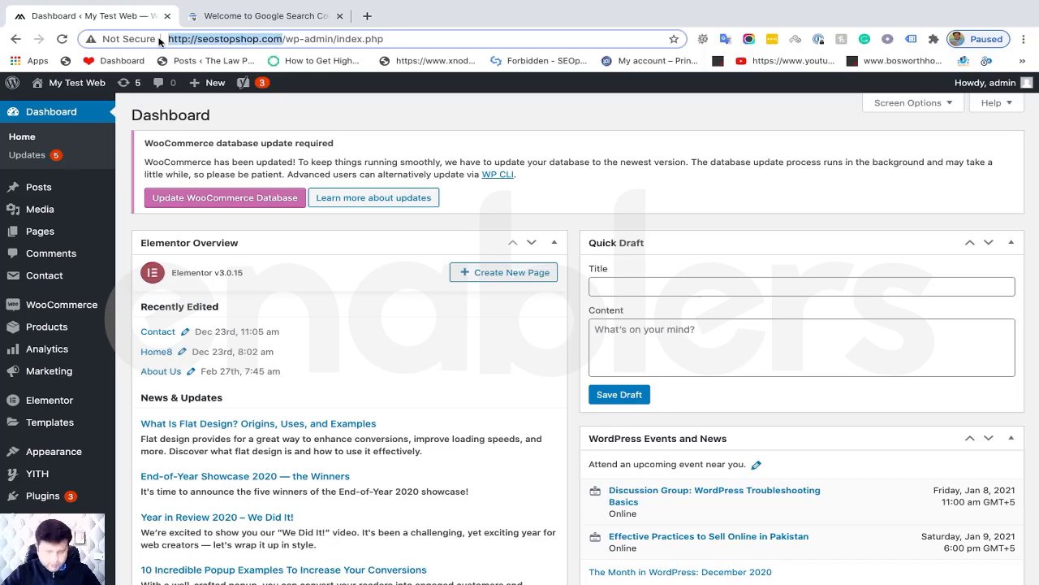
{"action": "left_click", "coordinate": [253, 16]}
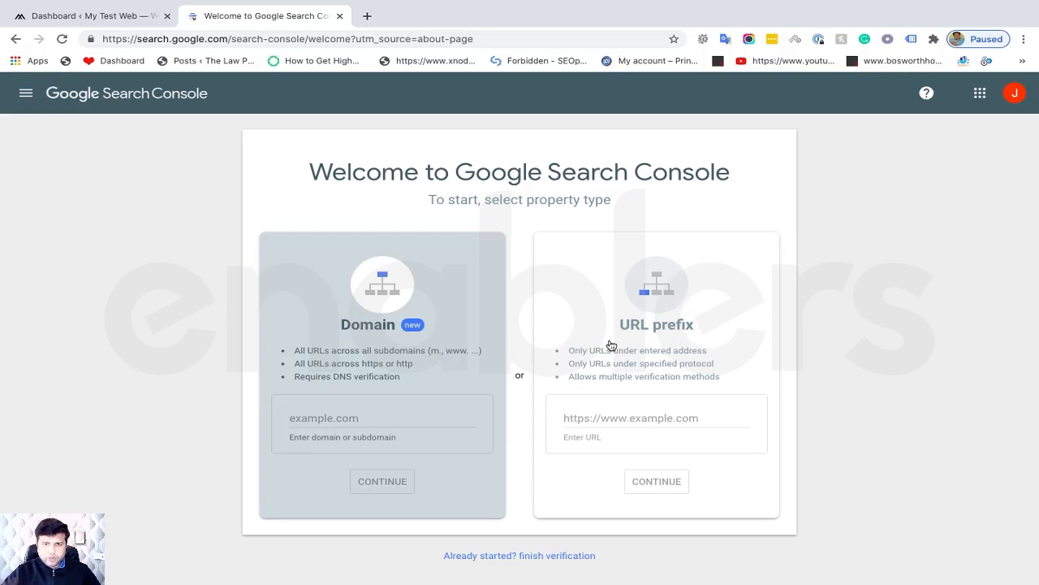
{"action": "left_click", "coordinate": [650, 351]}
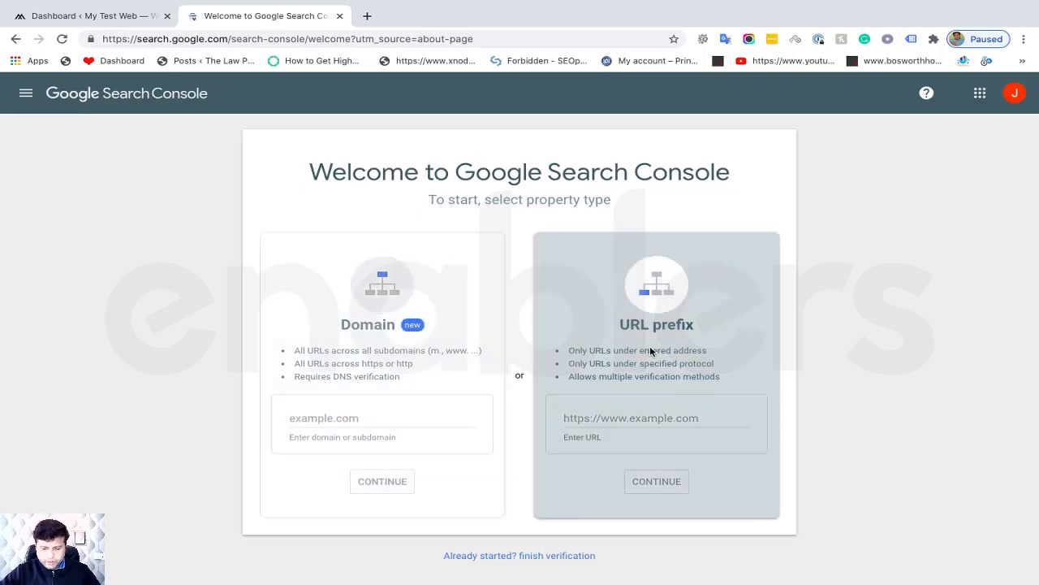
{"action": "left_click", "coordinate": [607, 417]}
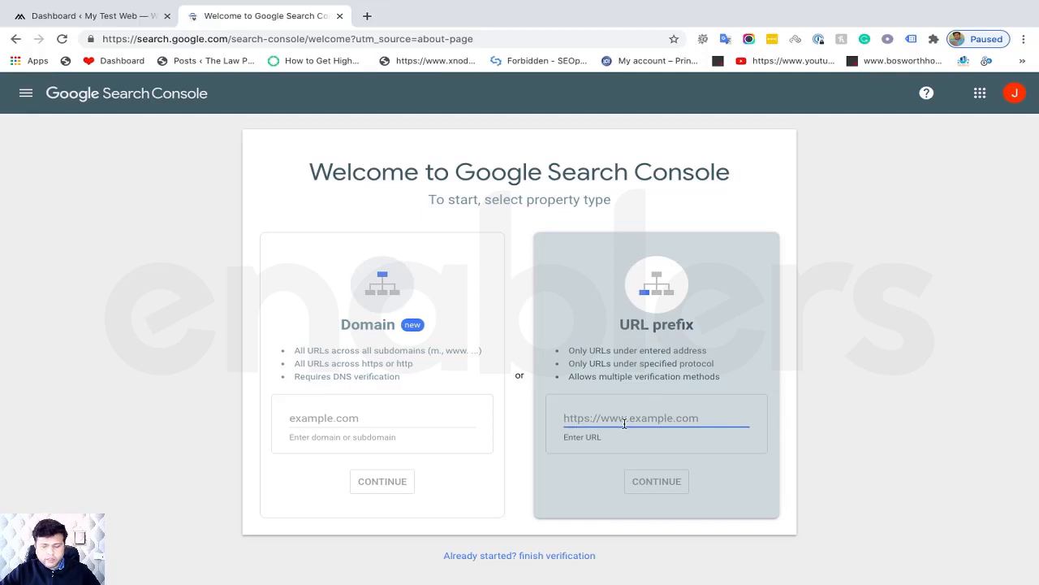
{"action": "key", "text": "ctrl+v"}
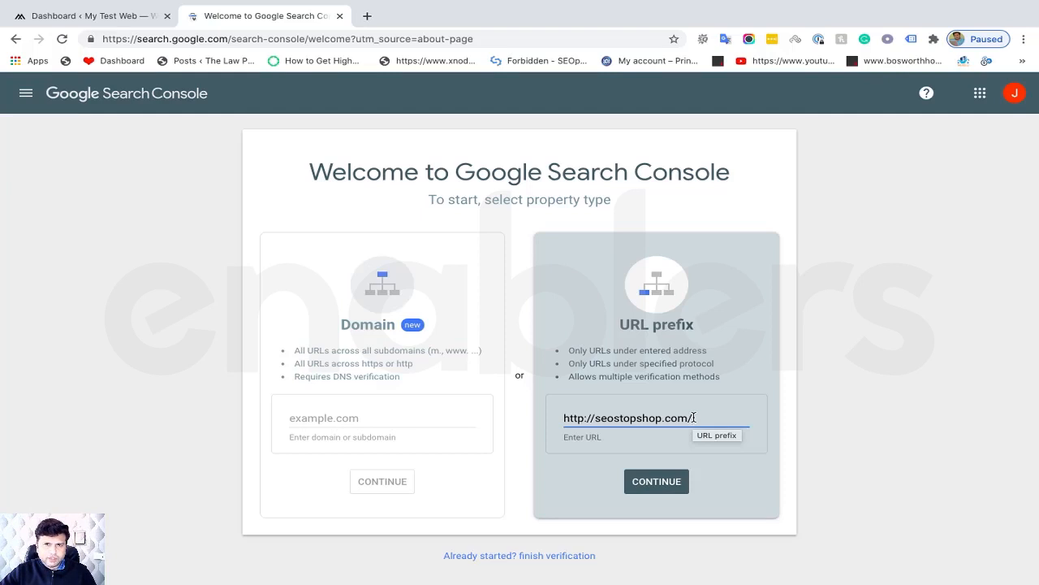
{"action": "left_click", "coordinate": [671, 482]}
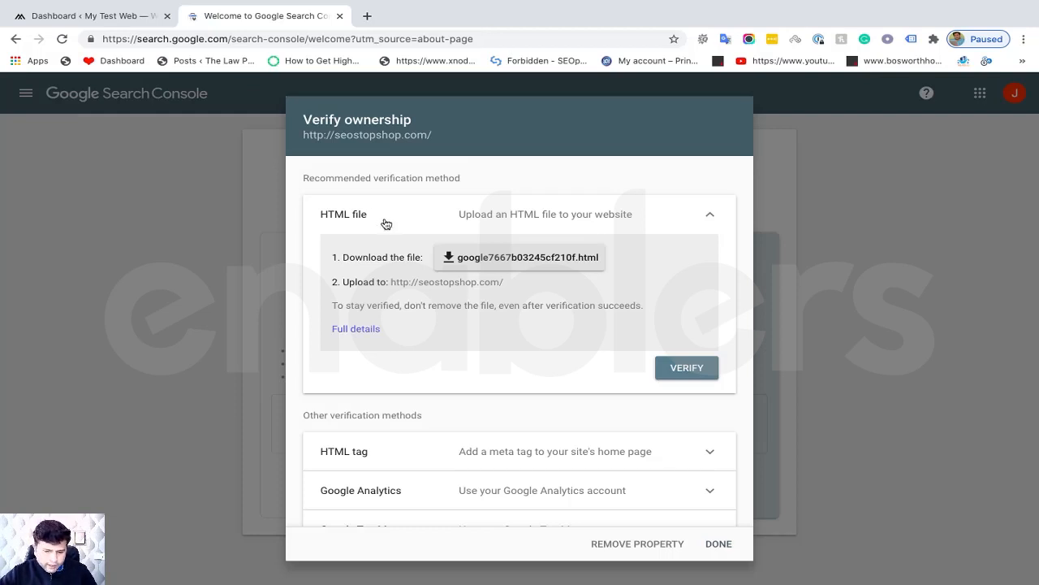
Review the ownership verification methods: HTML file, HTML tag, Google Analytics, Google Tag Manager and Domain name provider
{"action": "scroll", "coordinate": [411, 307], "scroll_direction": "down", "scroll_amount": 1}
{"action": "scroll", "coordinate": [410, 305], "scroll_direction": "up", "scroll_amount": 1}
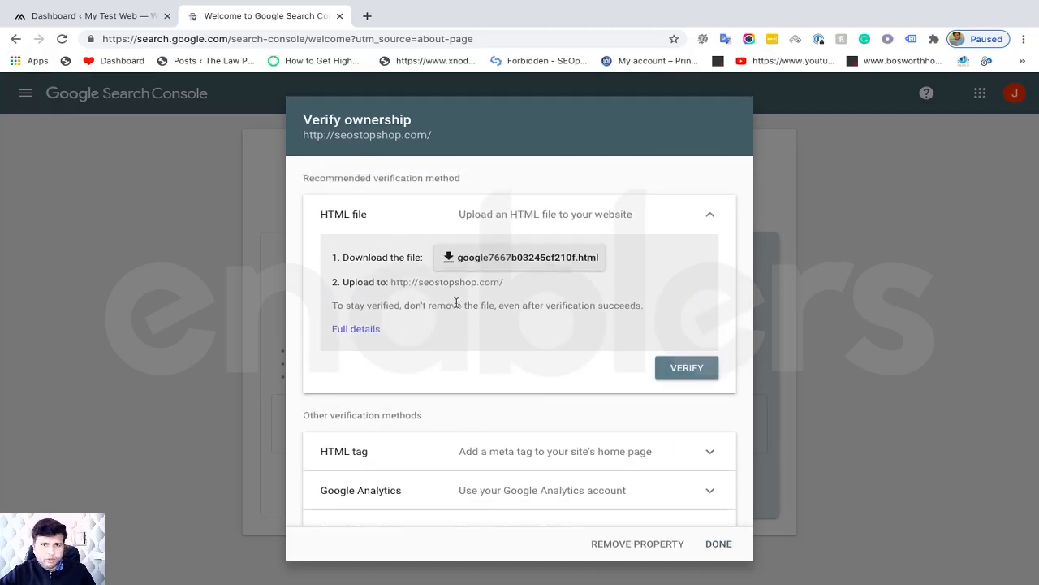
{"action": "scroll", "coordinate": [666, 380], "scroll_direction": "down", "scroll_amount": 1}
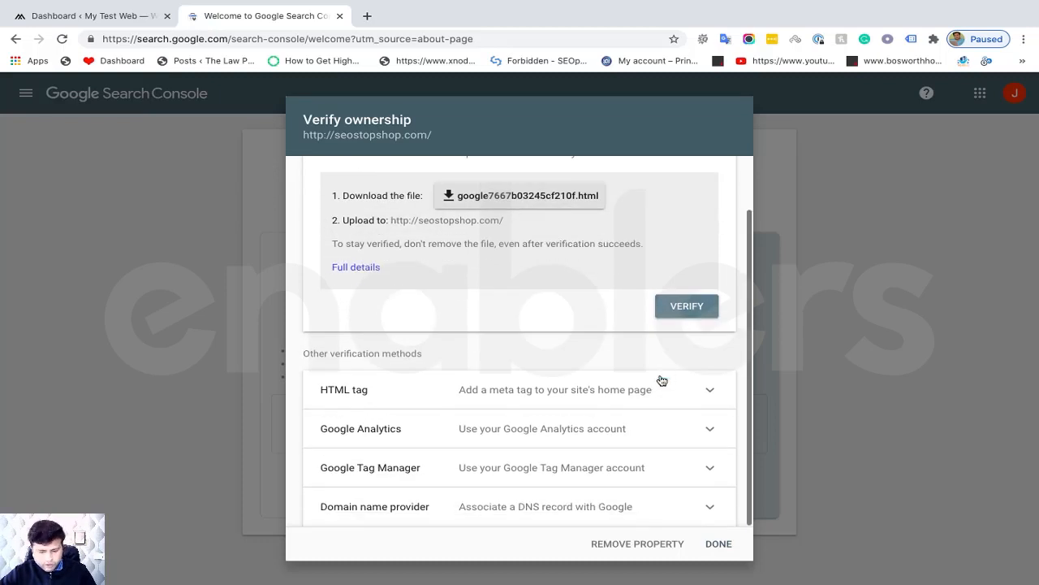
{"action": "left_click", "coordinate": [370, 392]}
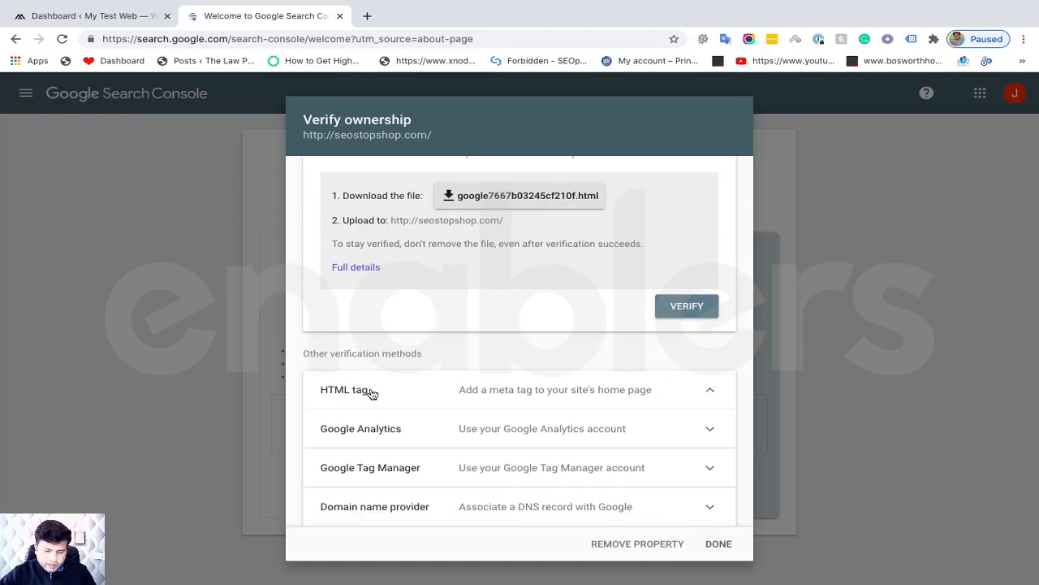
{"action": "scroll", "coordinate": [461, 404], "scroll_direction": "down", "scroll_amount": 1}
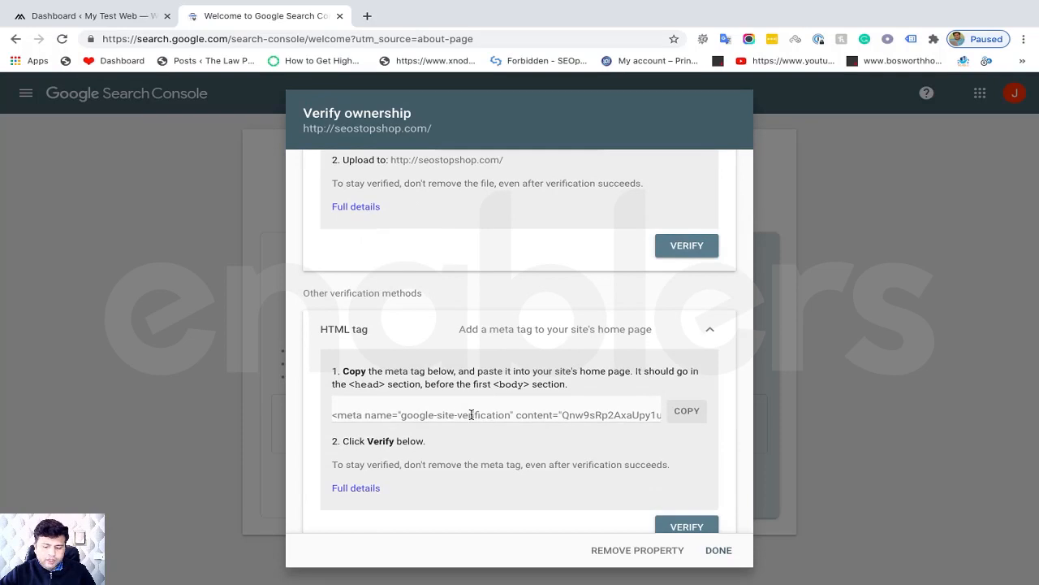
{"action": "scroll", "coordinate": [471, 417], "scroll_direction": "down", "scroll_amount": 2}
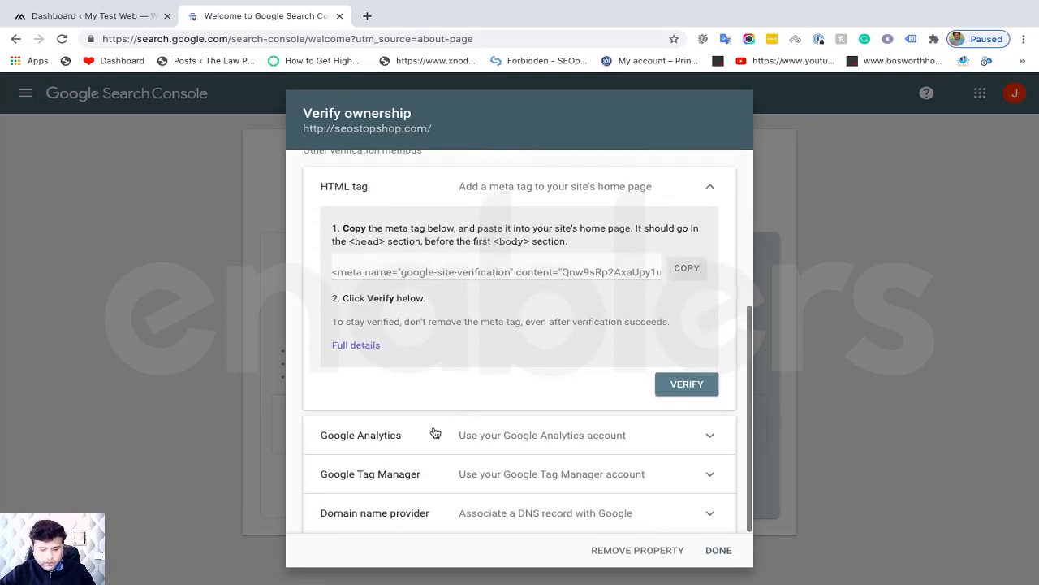
{"action": "left_click", "coordinate": [429, 435]}
{"action": "scroll", "coordinate": [454, 398], "scroll_direction": "down", "scroll_amount": 2}
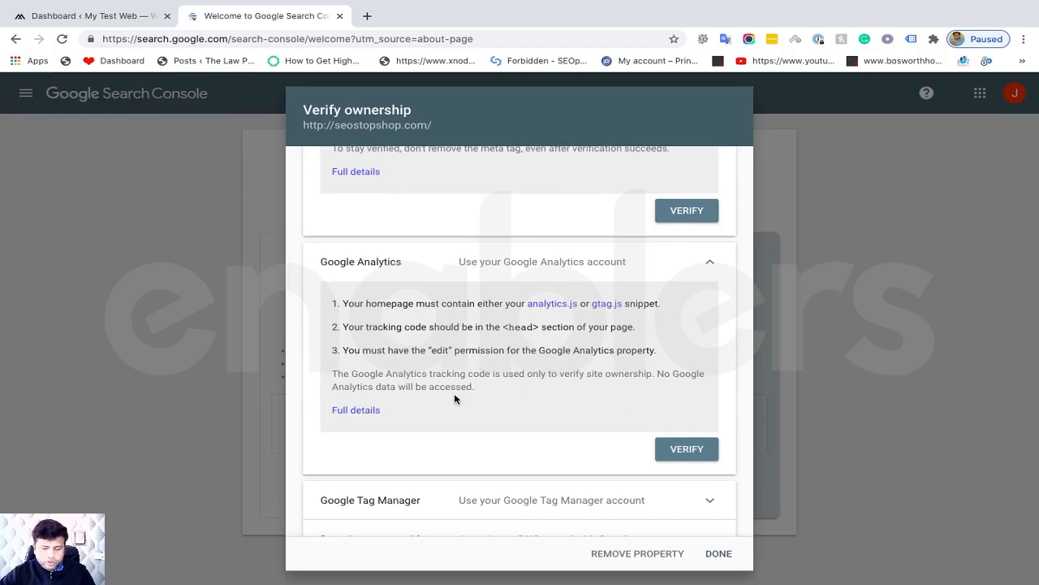
{"action": "scroll", "coordinate": [454, 393], "scroll_direction": "down", "scroll_amount": 1}
{"action": "left_click", "coordinate": [383, 489]}
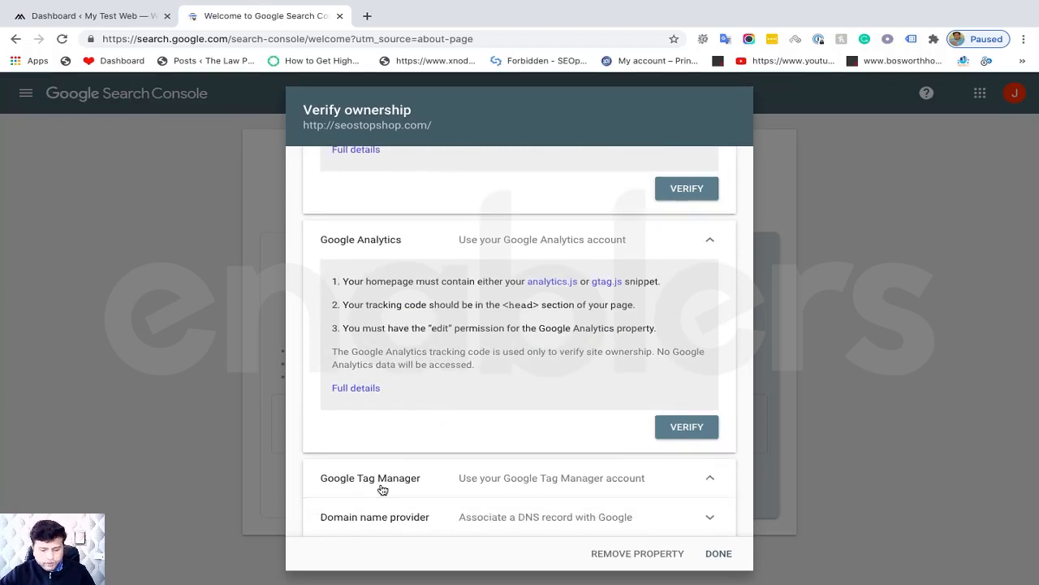
{"action": "scroll", "coordinate": [447, 435], "scroll_direction": "down", "scroll_amount": 3}
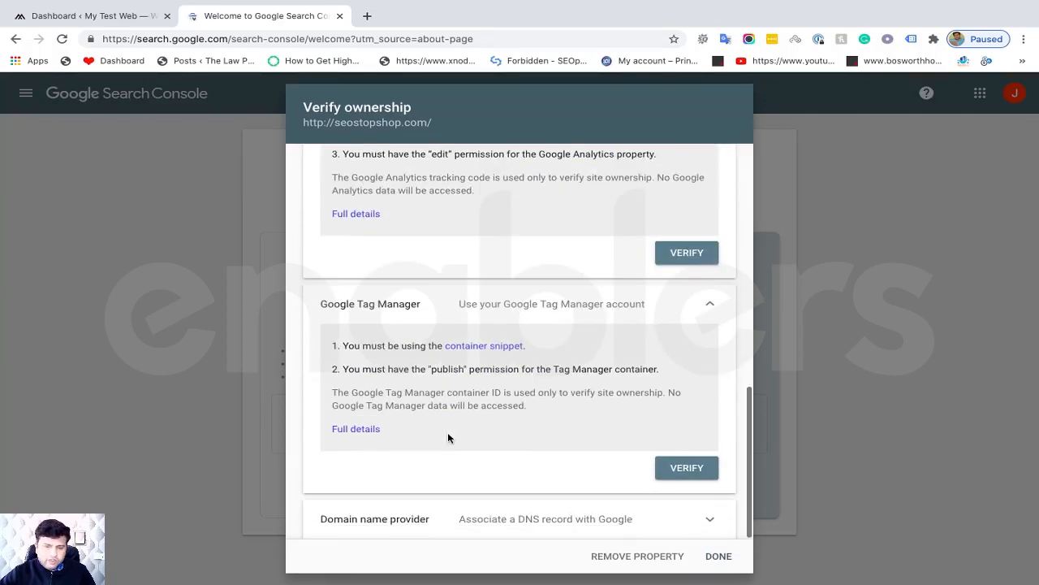
{"action": "left_click", "coordinate": [391, 528]}
{"action": "scroll", "coordinate": [488, 442], "scroll_direction": "down", "scroll_amount": 4}
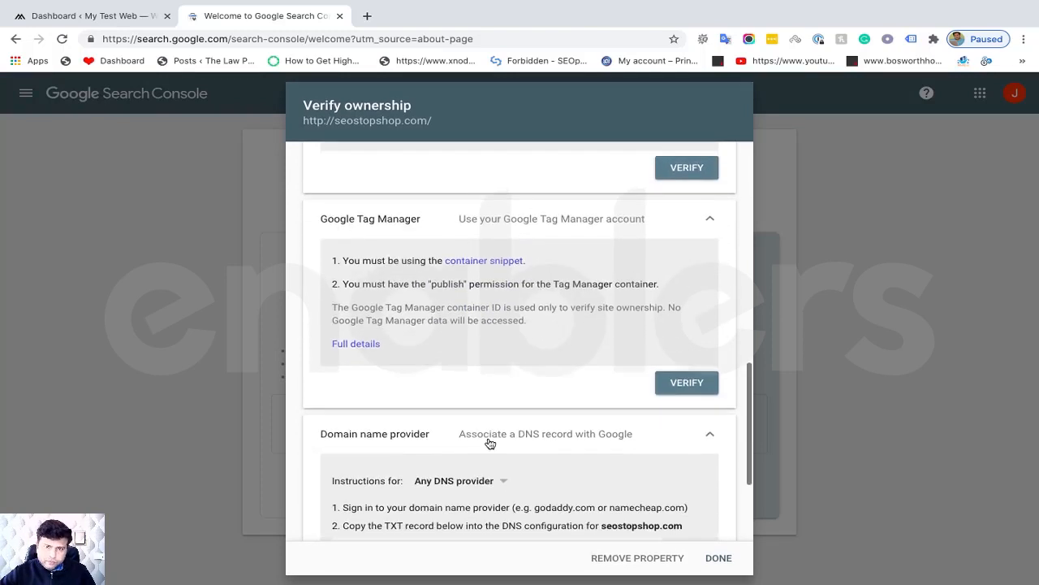
{"action": "scroll", "coordinate": [488, 439], "scroll_direction": "up", "scroll_amount": 8}
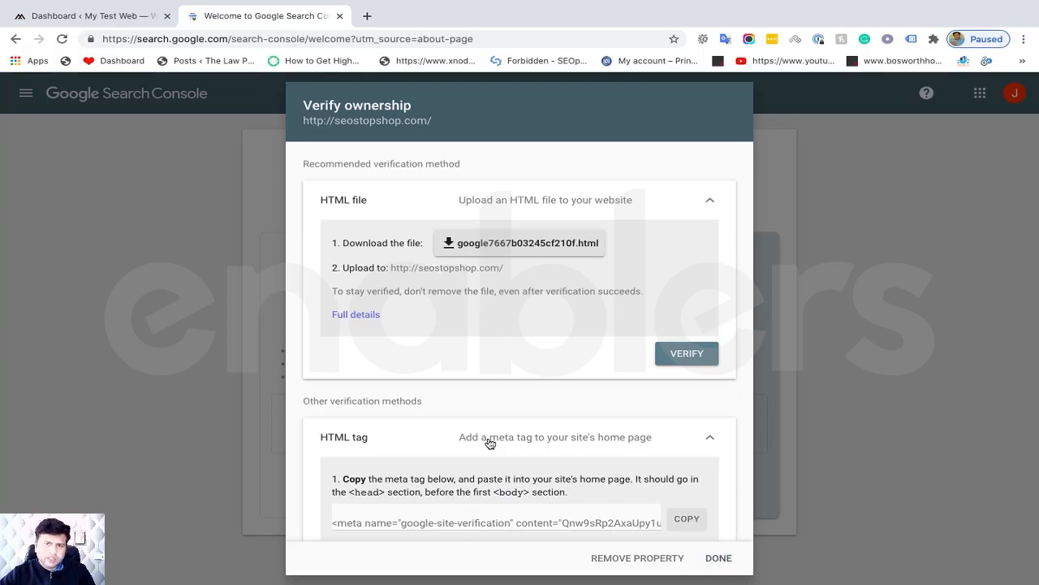
Read the HTML tag method's instructions on the <head> section and copy its google-site-verification meta tag
{"action": "scroll", "coordinate": [443, 445], "scroll_direction": "down", "scroll_amount": 1}
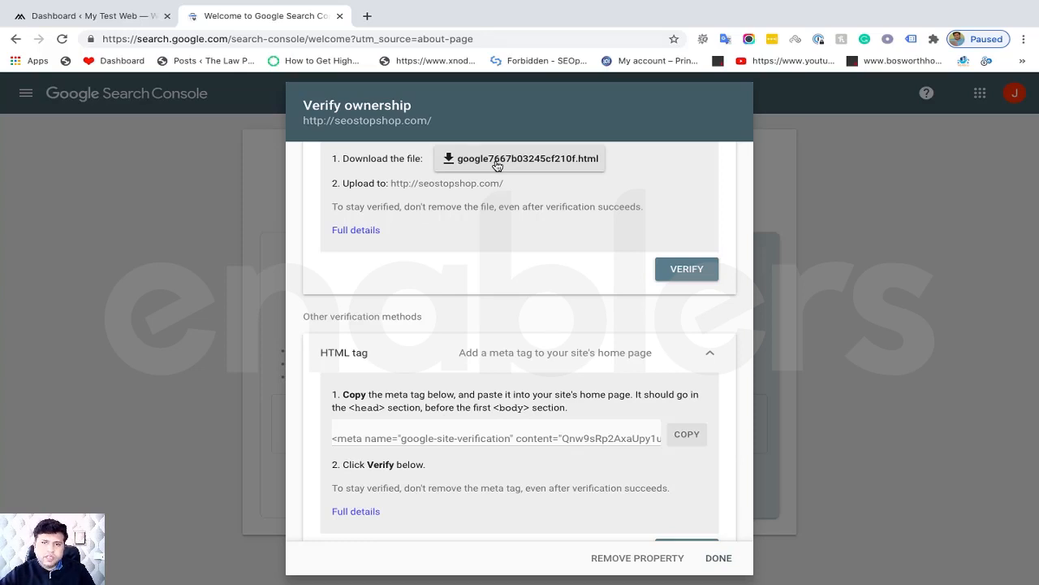
{"action": "scroll", "coordinate": [502, 255], "scroll_direction": "up", "scroll_amount": 1}
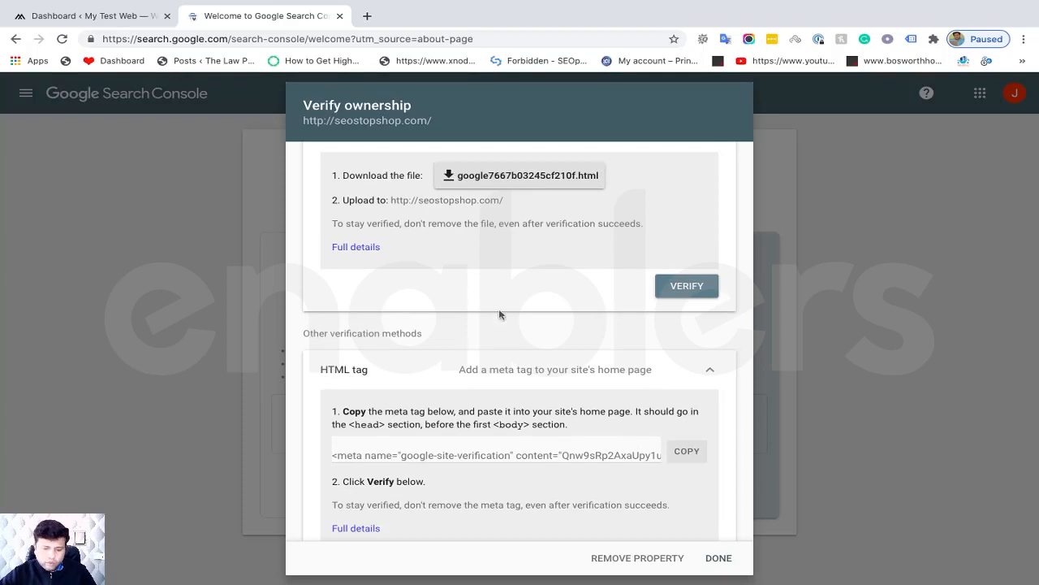
{"action": "scroll", "coordinate": [498, 314], "scroll_direction": "down", "scroll_amount": 2}
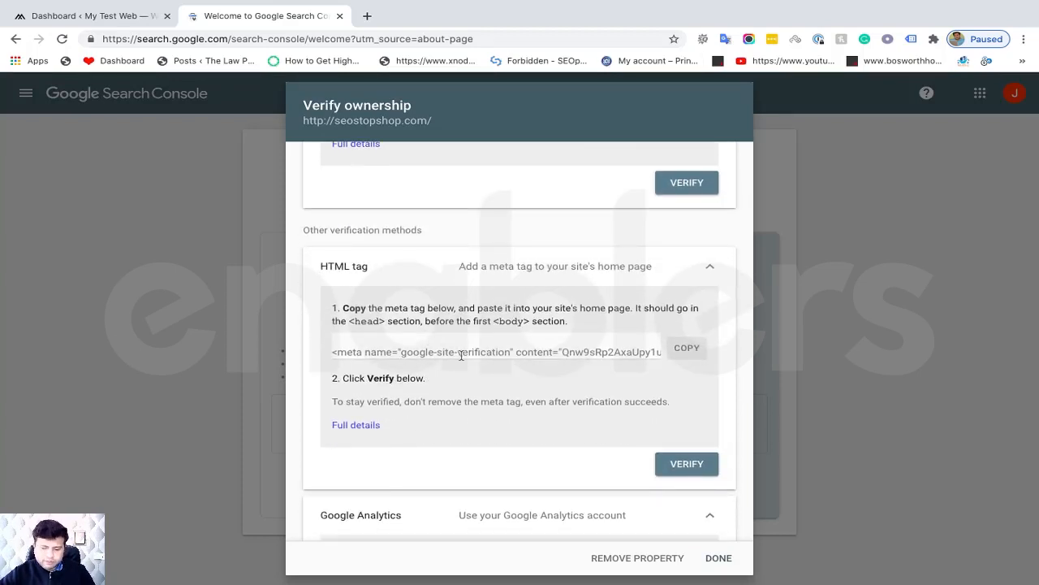
{"action": "scroll", "coordinate": [430, 339], "scroll_direction": "down", "scroll_amount": 1}
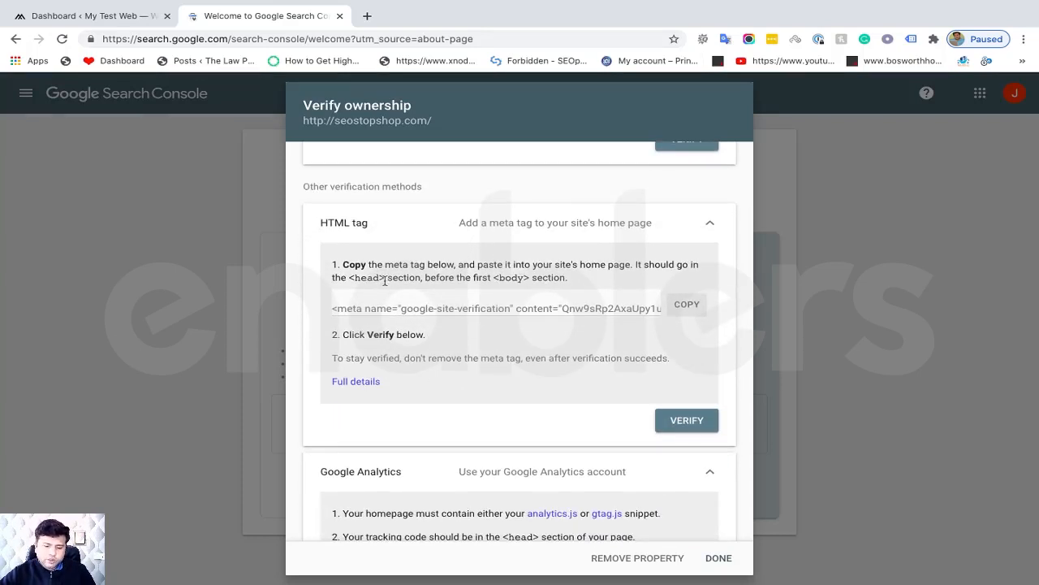
{"action": "left_click_drag", "start_coordinate": [387, 278], "coordinate": [348, 277]}
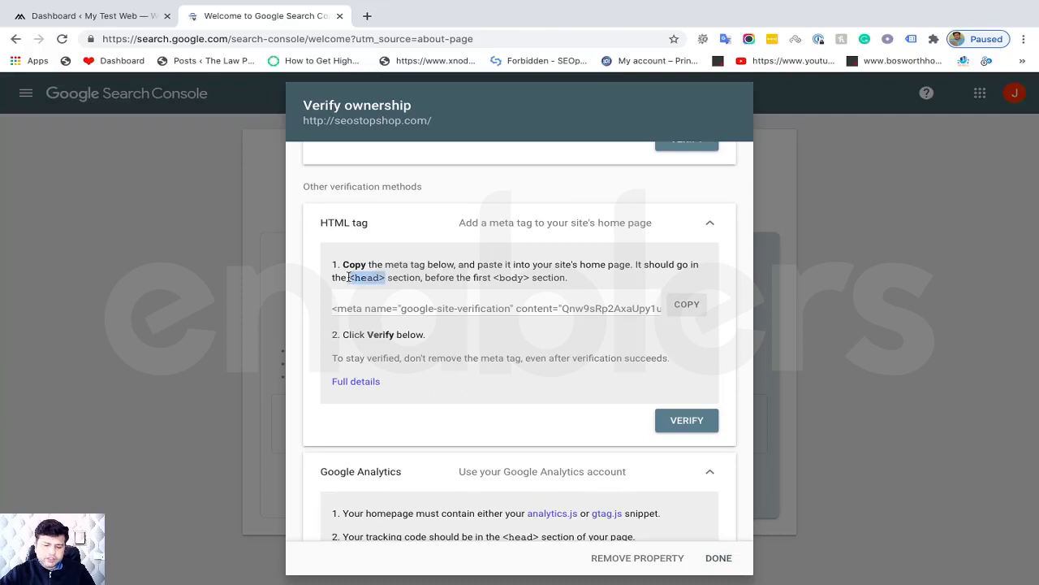
{"action": "left_click", "coordinate": [421, 311]}
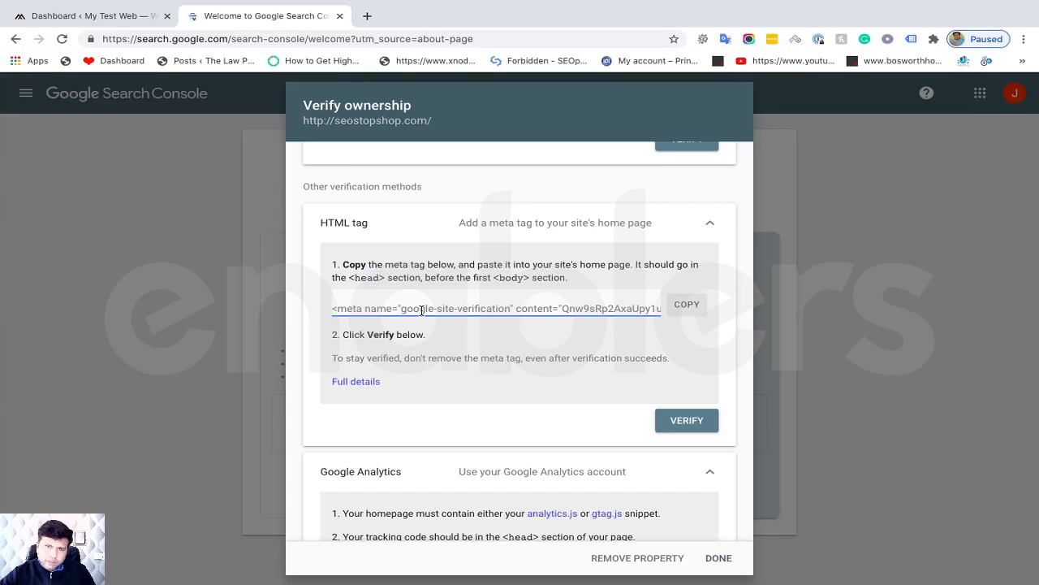
{"action": "left_click", "coordinate": [687, 309]}
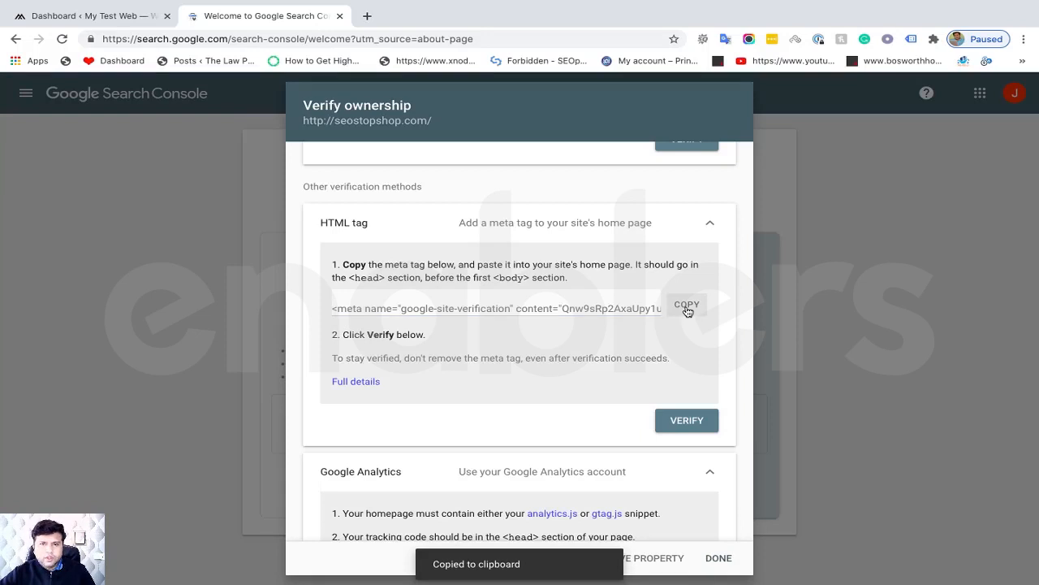
Switch to the WordPress dashboard and open the Webmaster Tools verification settings in Yoast SEO's General section
{"action": "left_click", "coordinate": [63, 18]}
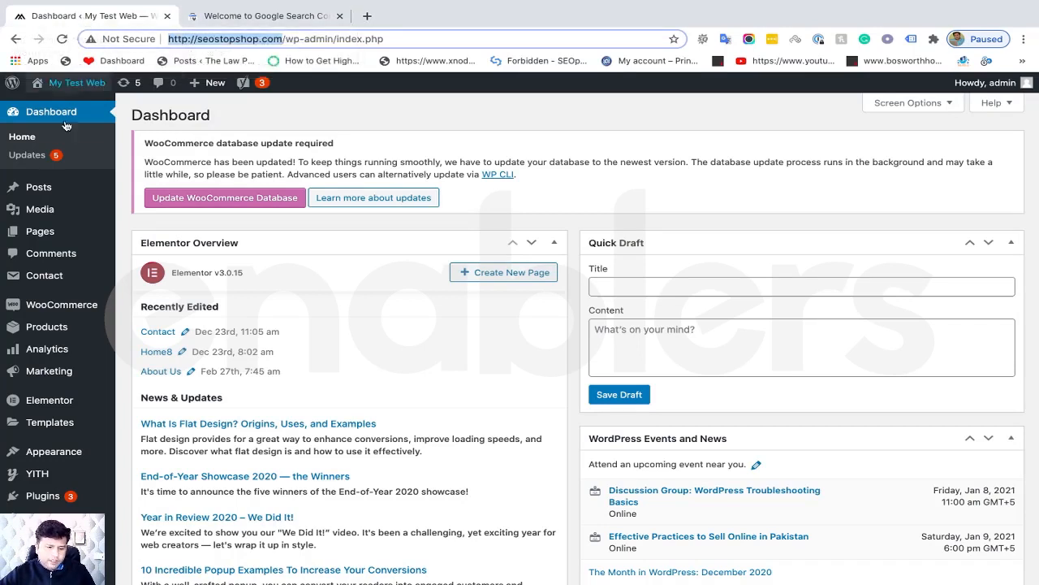
{"action": "scroll", "coordinate": [52, 262], "scroll_direction": "down", "scroll_amount": 3}
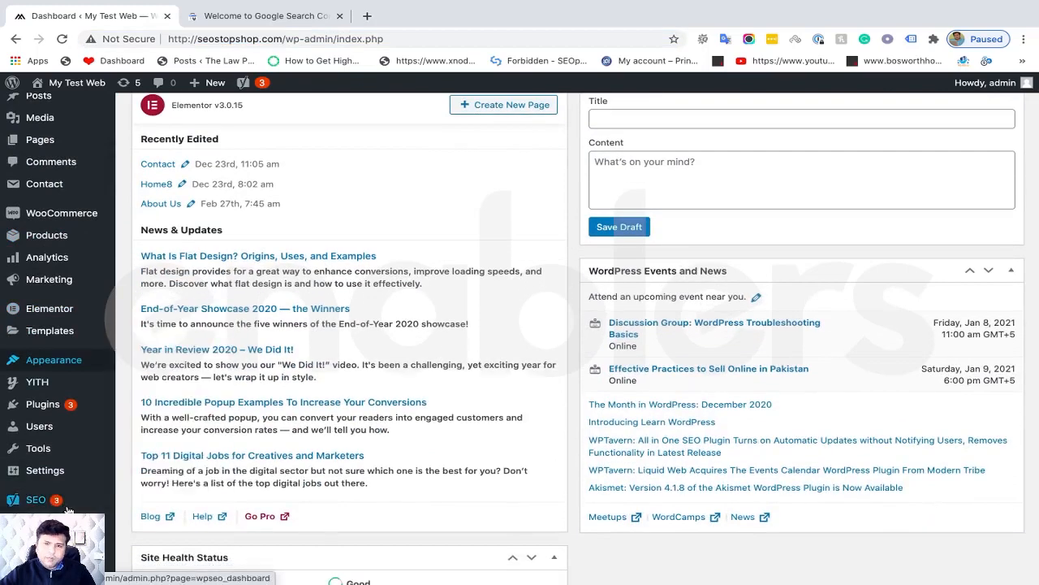
{"action": "mouse_move", "coordinate": [68, 509]}
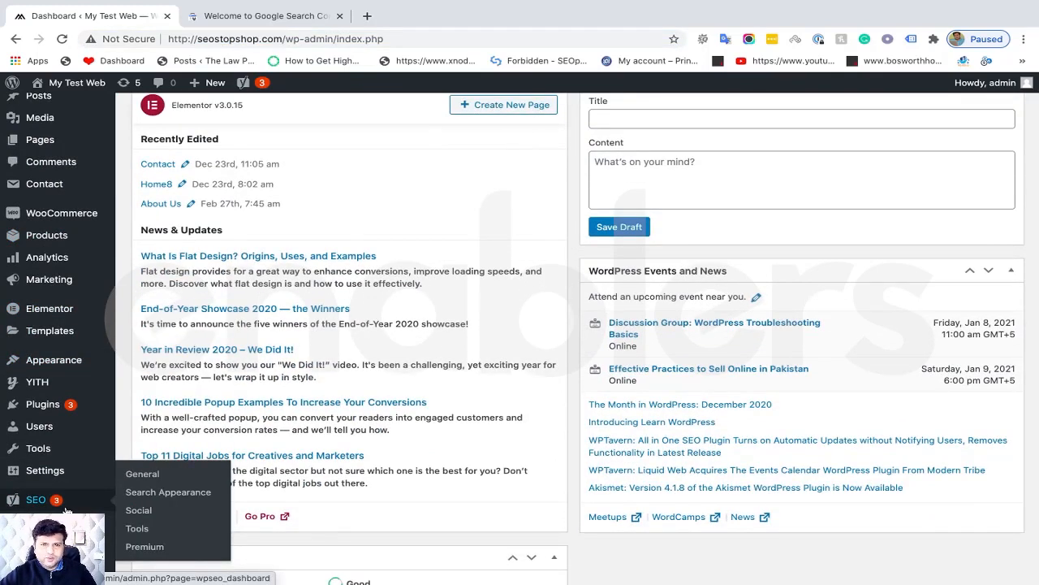
{"action": "left_click", "coordinate": [134, 474]}
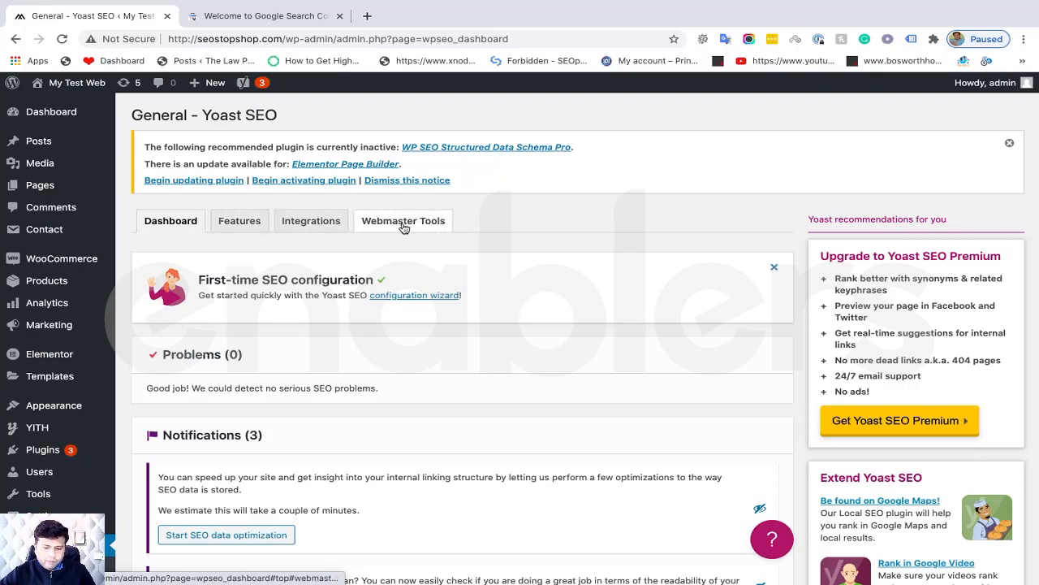
{"action": "scroll", "coordinate": [89, 397], "scroll_direction": "down", "scroll_amount": 3}
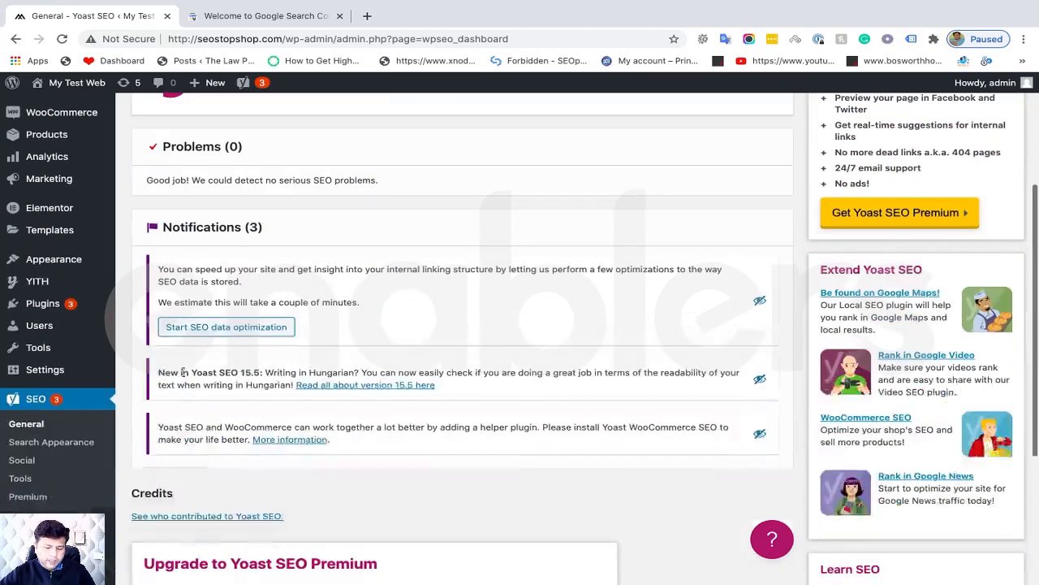
{"action": "scroll", "coordinate": [459, 255], "scroll_direction": "up", "scroll_amount": 3}
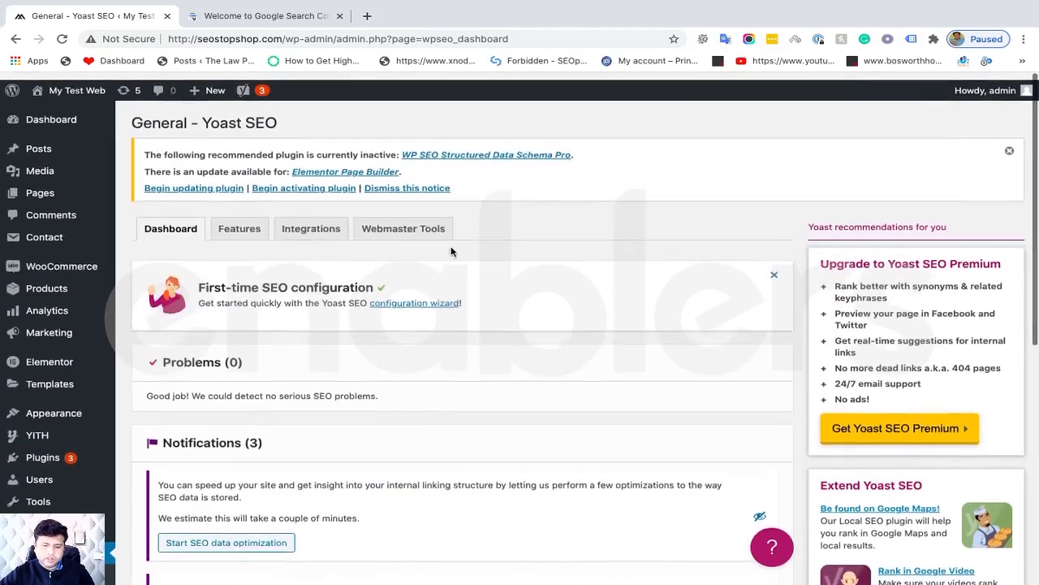
{"action": "left_click", "coordinate": [418, 221]}
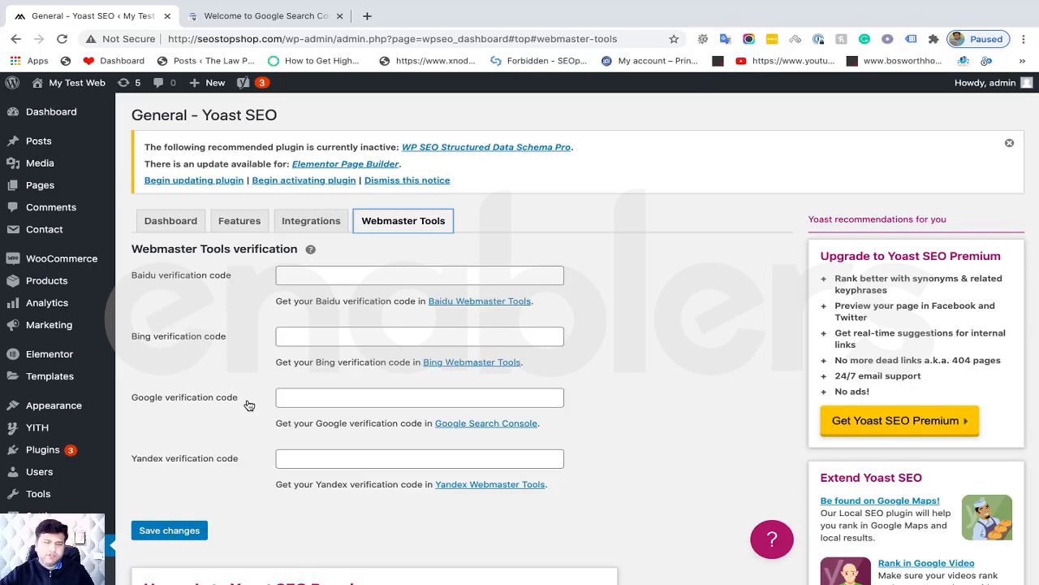
{"action": "scroll", "coordinate": [249, 404], "scroll_direction": "down", "scroll_amount": 1}
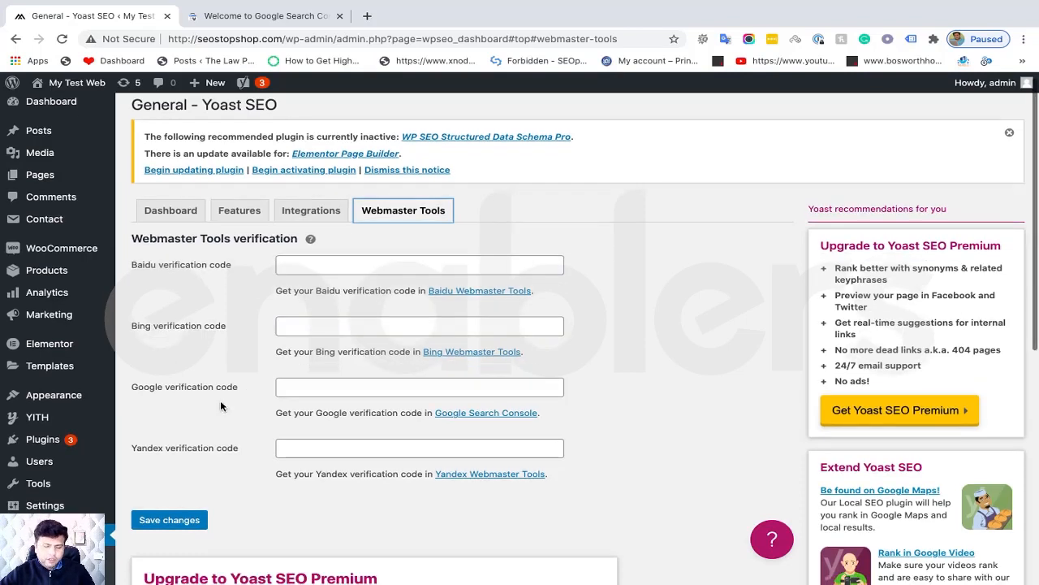
{"action": "left_click", "coordinate": [332, 388]}
{"action": "left_click", "coordinate": [269, 379]}
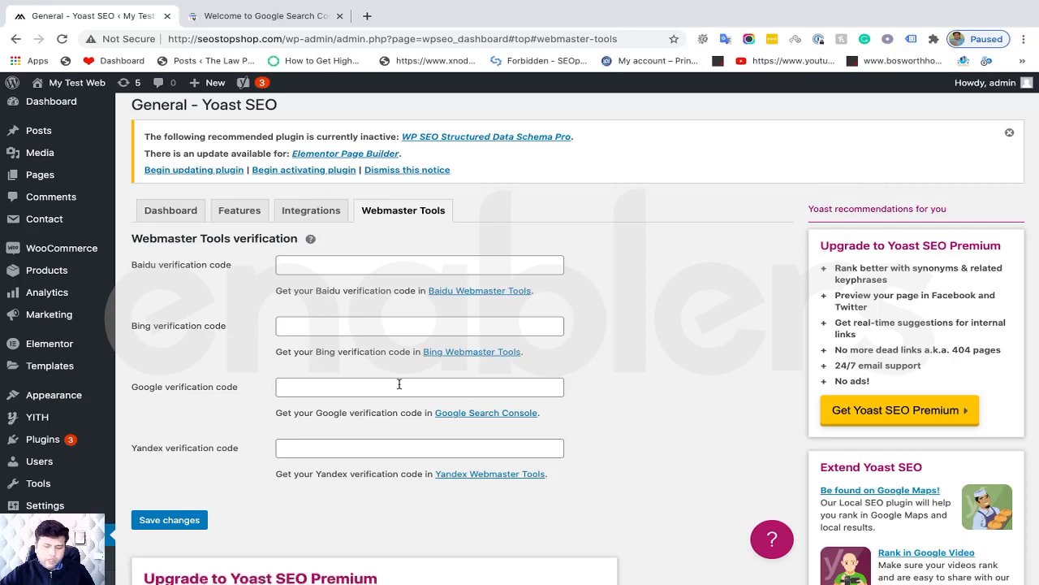
Return to Search Console and copy the google-site-verification meta tag of the HTML tag method again
{"action": "left_click", "coordinate": [240, 16]}
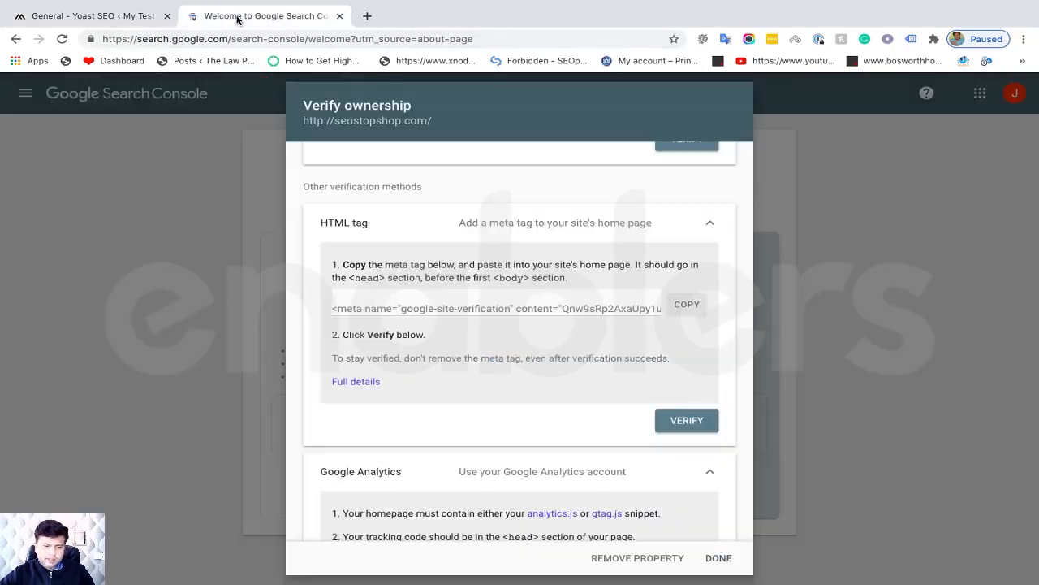
{"action": "scroll", "coordinate": [502, 263], "scroll_direction": "up", "scroll_amount": 1}
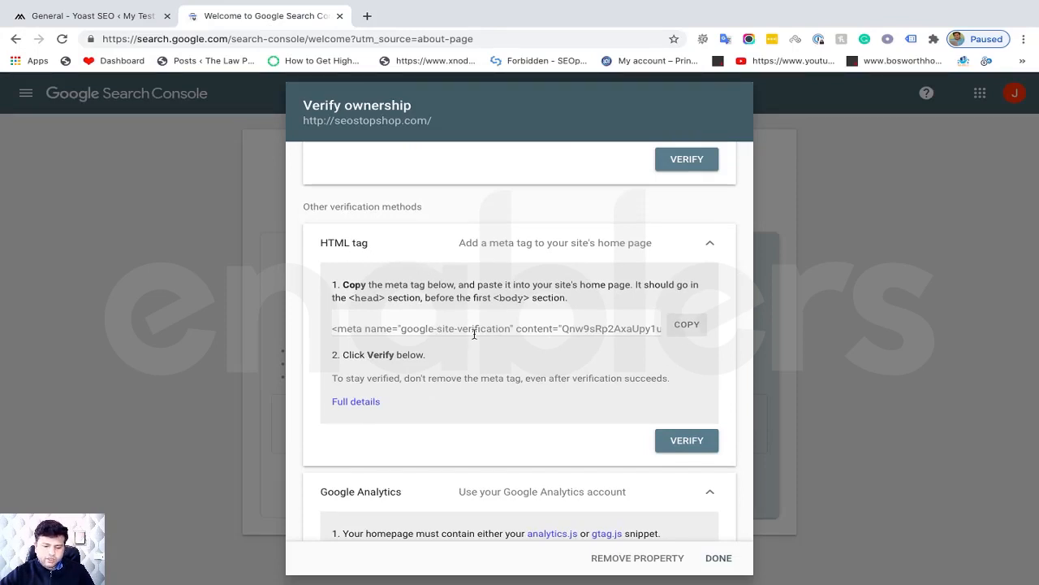
{"action": "left_click", "coordinate": [690, 326]}
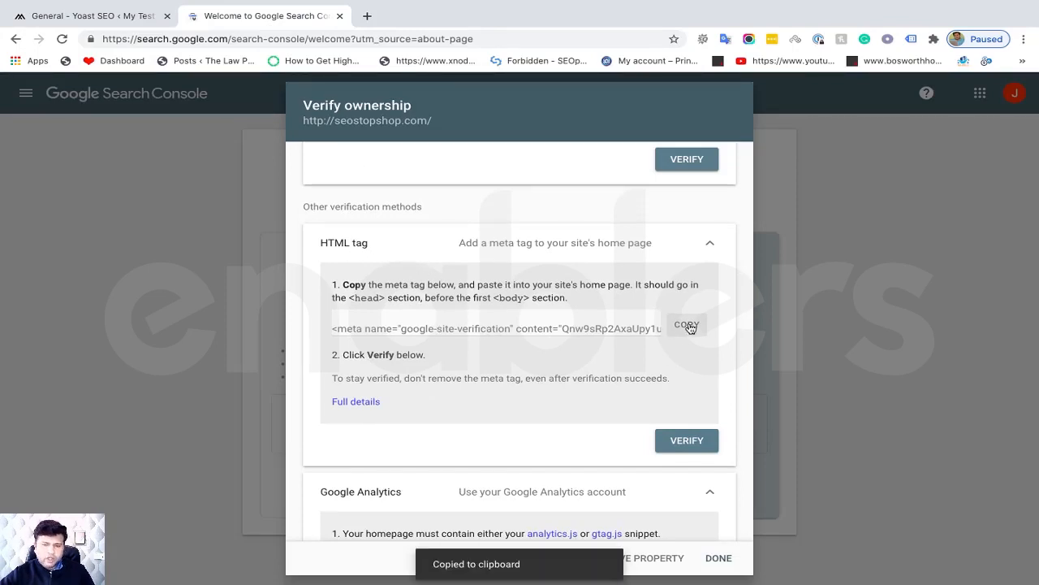
Paste the copied meta tag as the Google verification code in Yoast SEO's Webmaster Tools settings and save the changes
{"action": "left_click", "coordinate": [118, 18]}
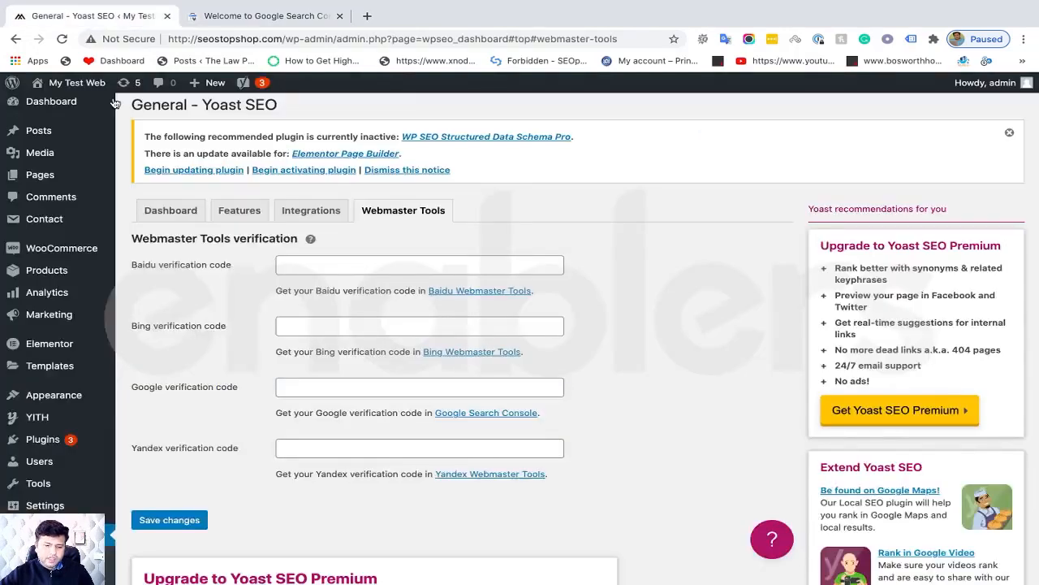
{"action": "scroll", "coordinate": [36, 454], "scroll_direction": "down", "scroll_amount": 2}
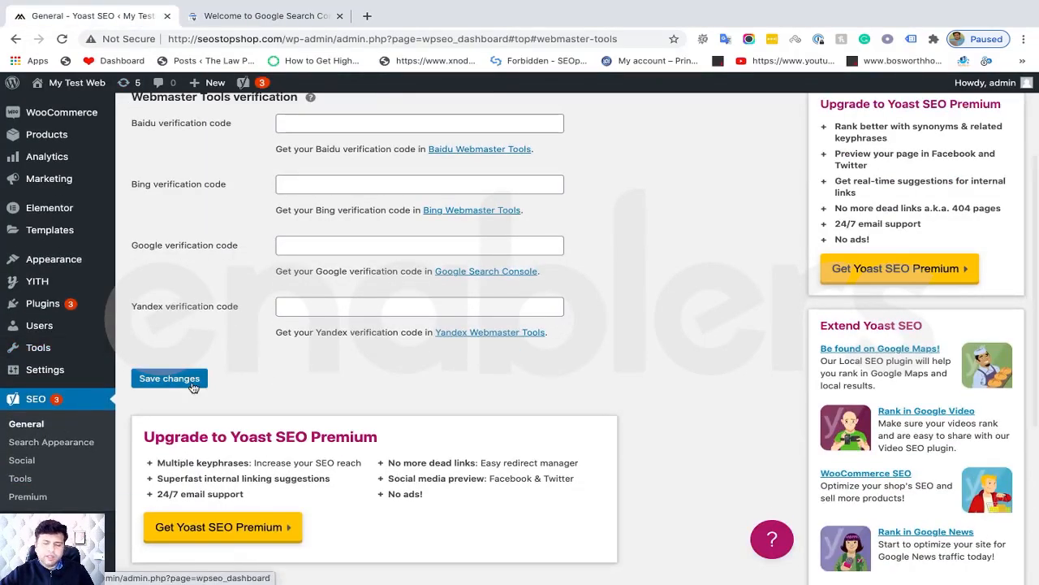
{"action": "scroll", "coordinate": [162, 374], "scroll_direction": "up", "scroll_amount": 2}
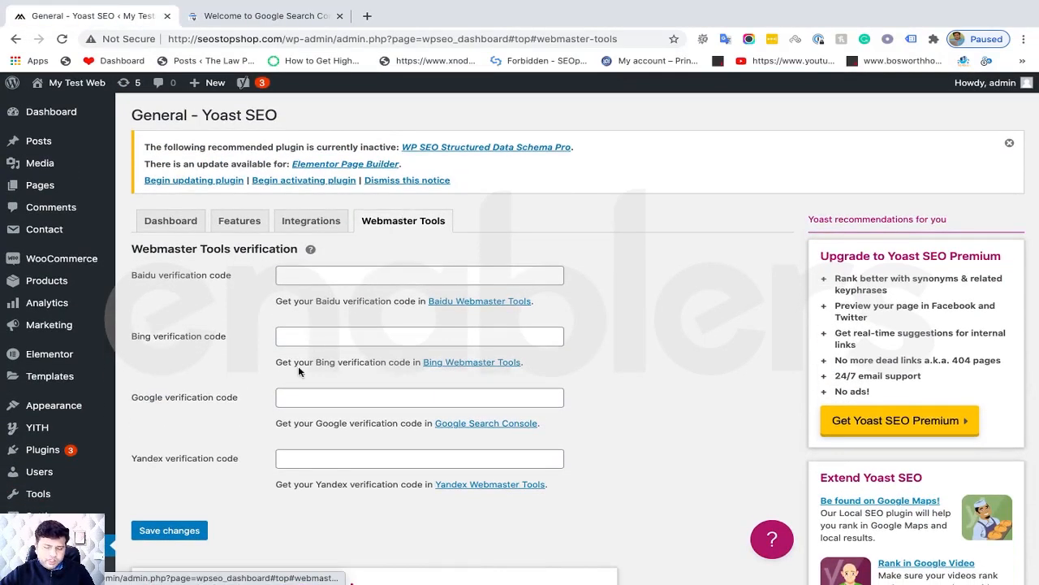
{"action": "left_click", "coordinate": [315, 400]}
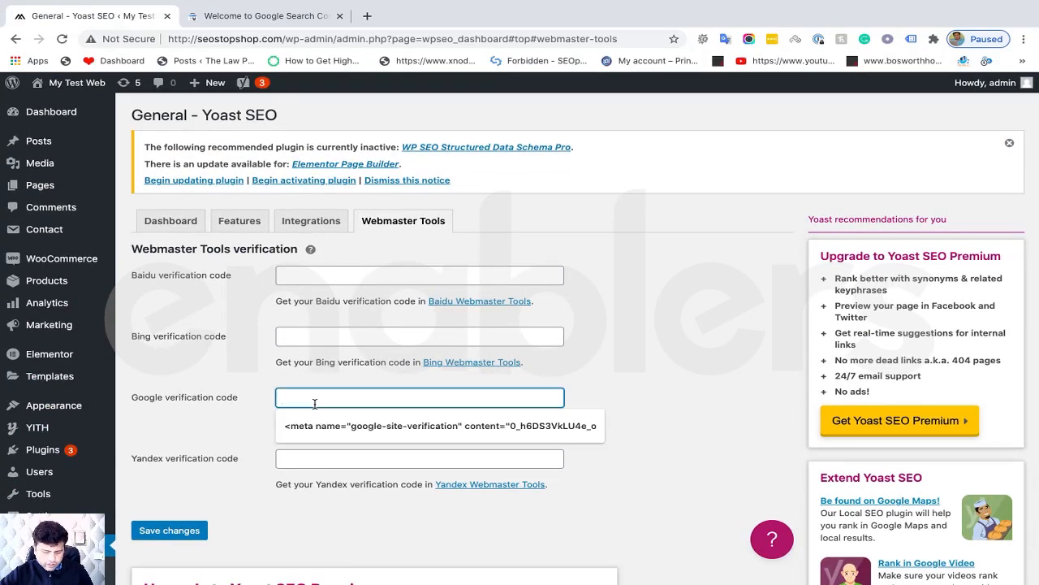
{"action": "key", "text": "ctrl+v"}
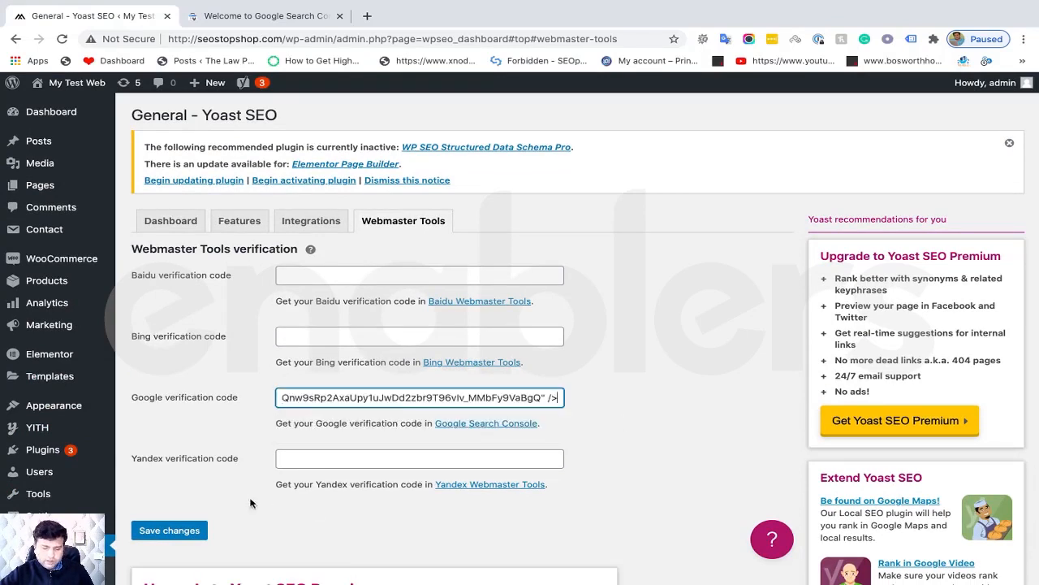
{"action": "left_click", "coordinate": [187, 531]}
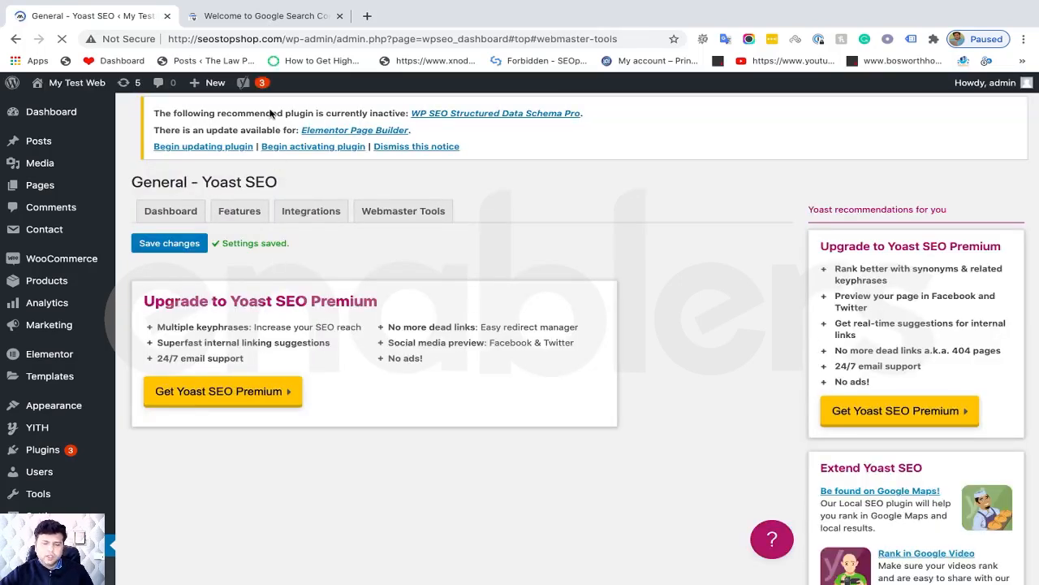
{"action": "left_click", "coordinate": [259, 17]}
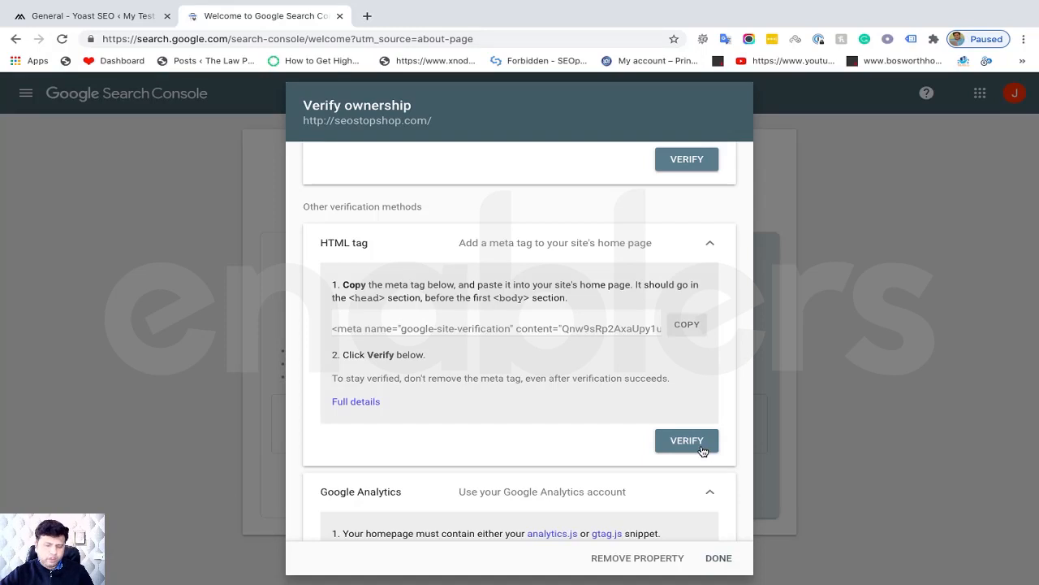
{"action": "scroll", "coordinate": [601, 345], "scroll_direction": "up", "scroll_amount": 1}
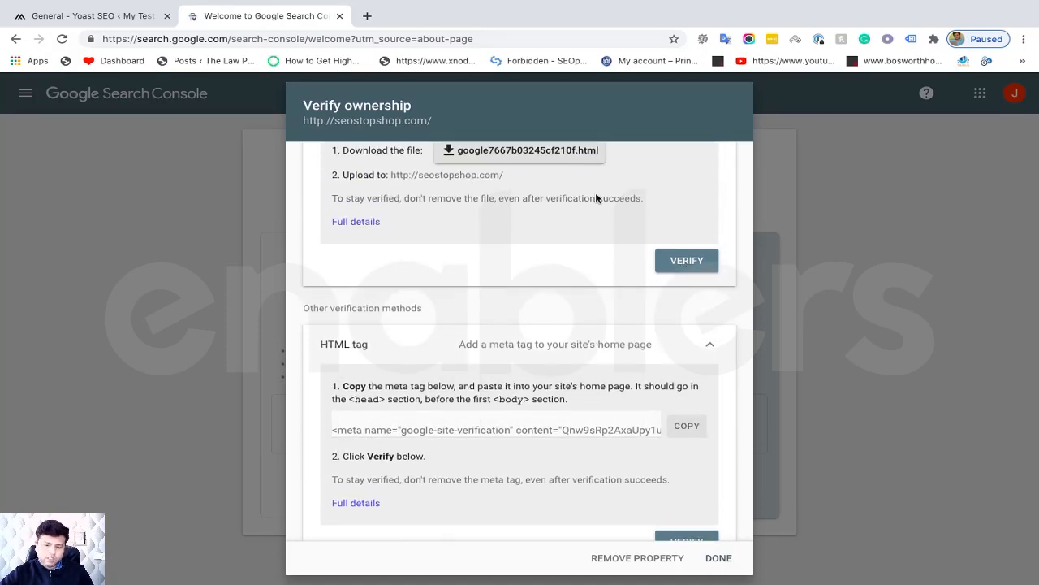
{"action": "scroll", "coordinate": [594, 228], "scroll_direction": "down", "scroll_amount": 1}
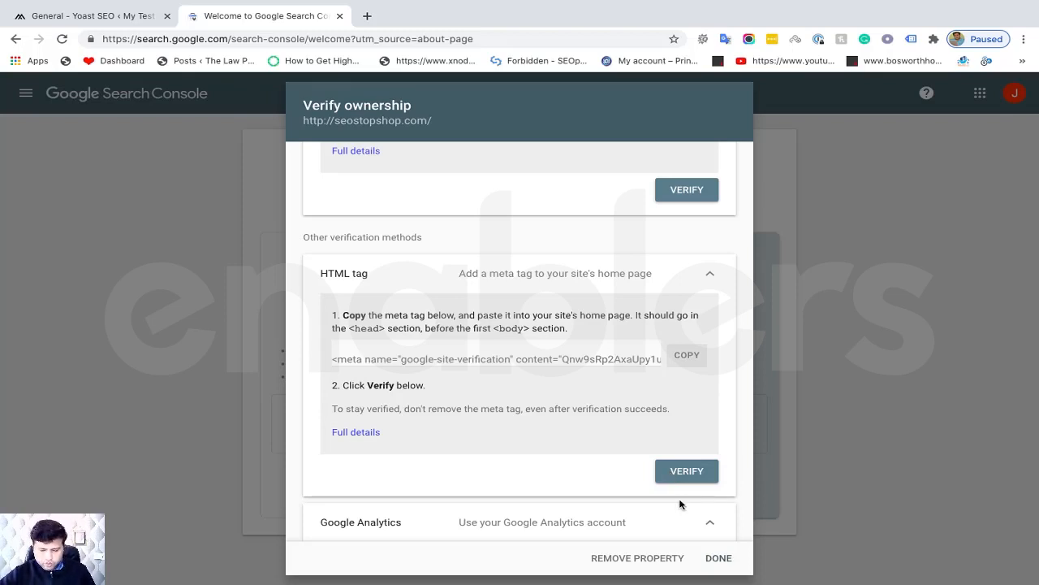
{"action": "left_click", "coordinate": [694, 479]}
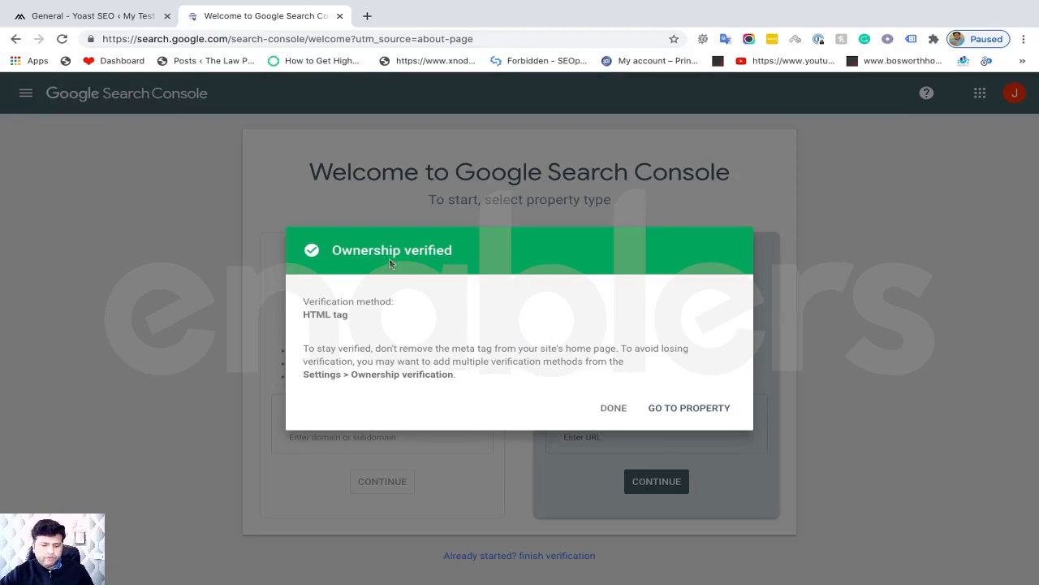
{"action": "triple_click", "coordinate": [309, 303]}
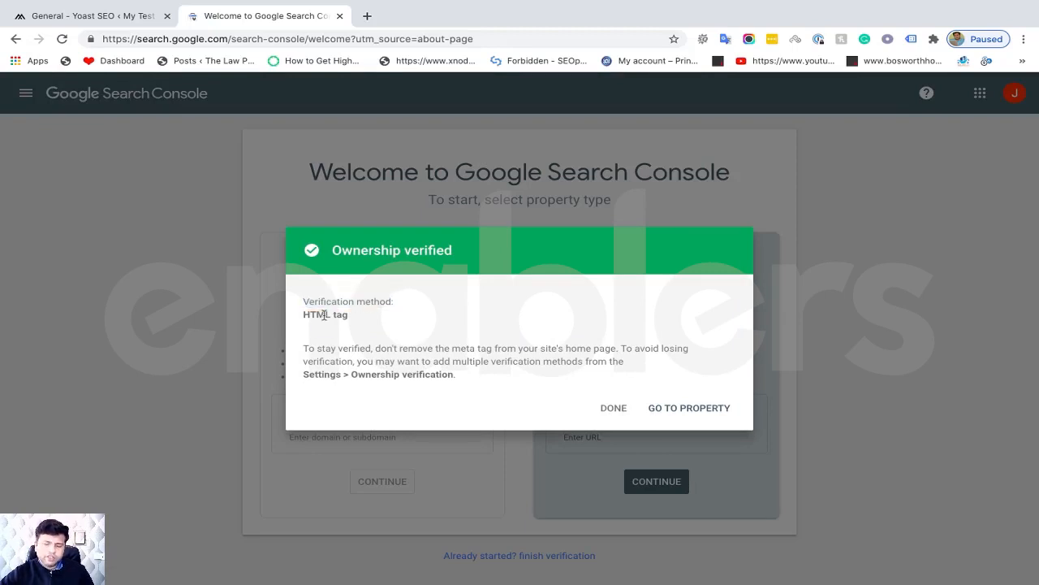
{"action": "triple_click", "coordinate": [325, 314]}
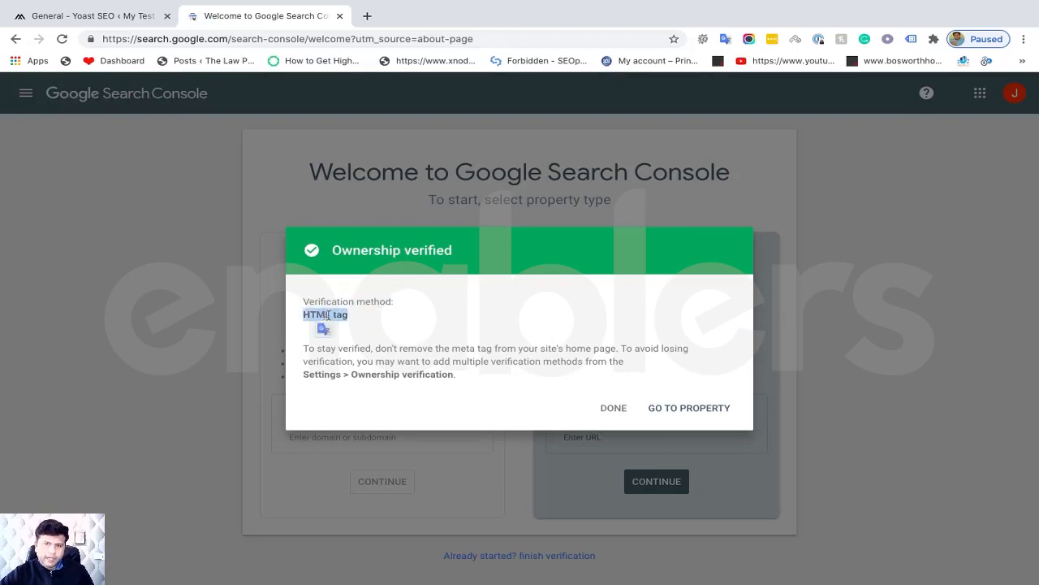
{"action": "left_click", "coordinate": [474, 308]}
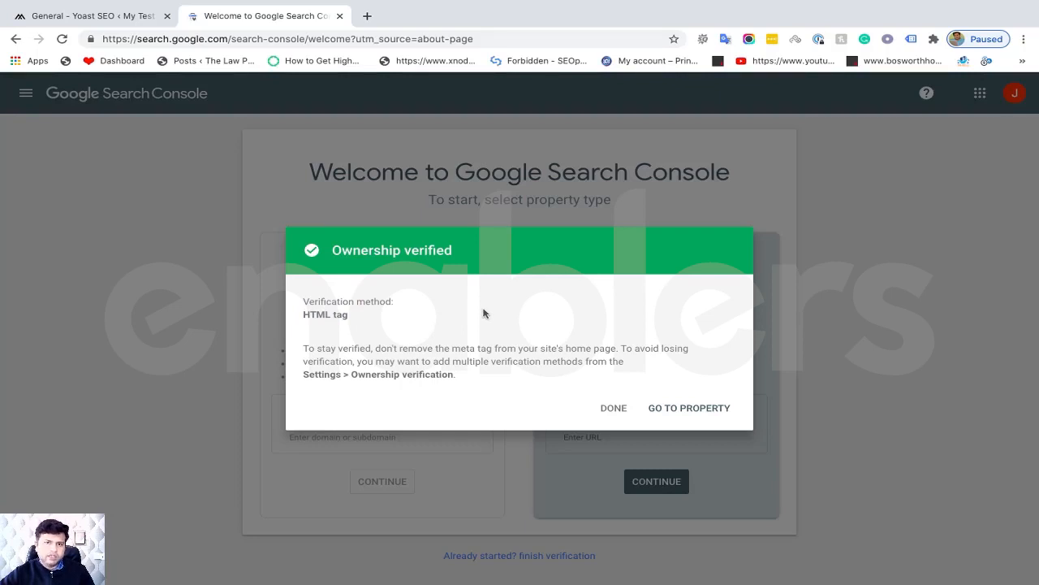
{"action": "left_click", "coordinate": [684, 408]}
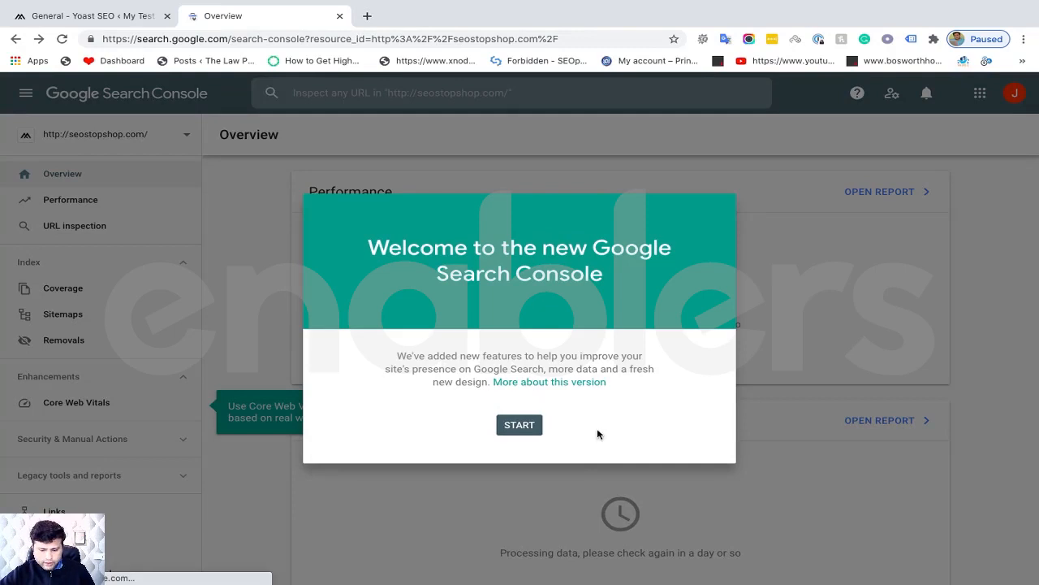
{"action": "left_click", "coordinate": [520, 426]}
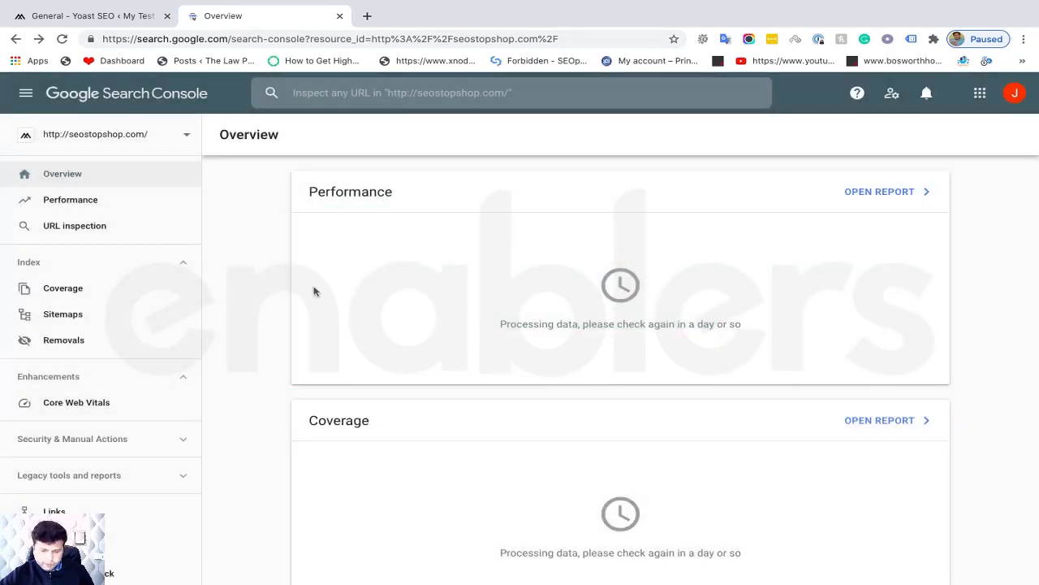
{"action": "scroll", "coordinate": [109, 269], "scroll_direction": "down", "scroll_amount": 2}
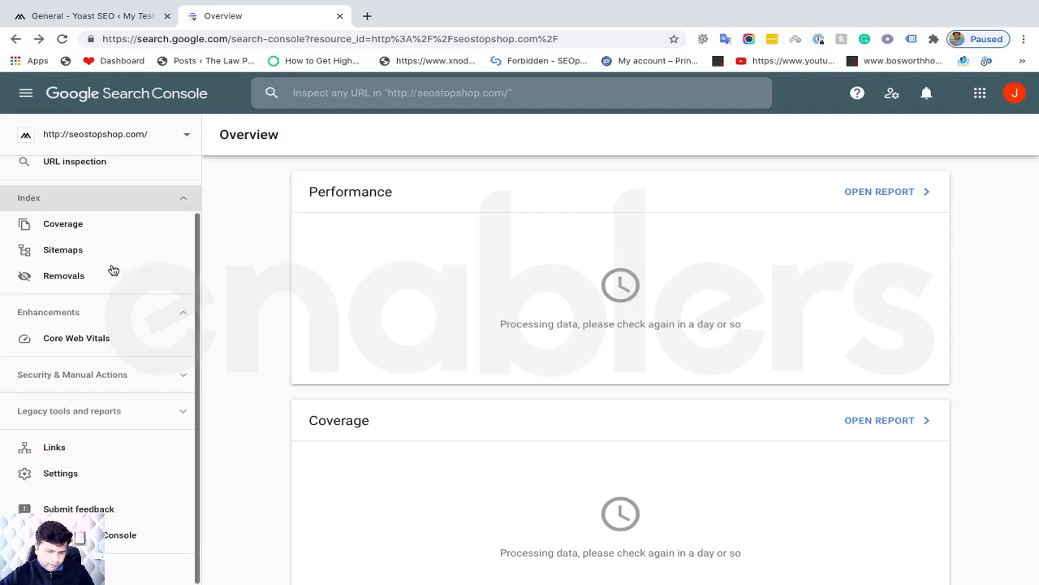
{"action": "scroll", "coordinate": [112, 270], "scroll_direction": "up", "scroll_amount": 2}
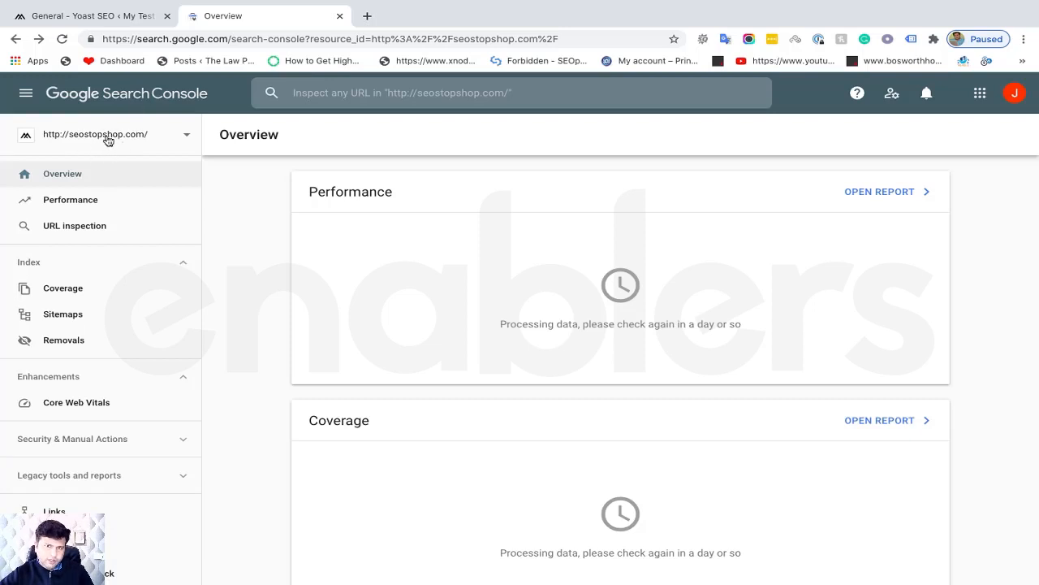
Look at the property list and the URL prefix option for adding another property, cancelling without adding one
{"action": "left_click", "coordinate": [187, 140]}
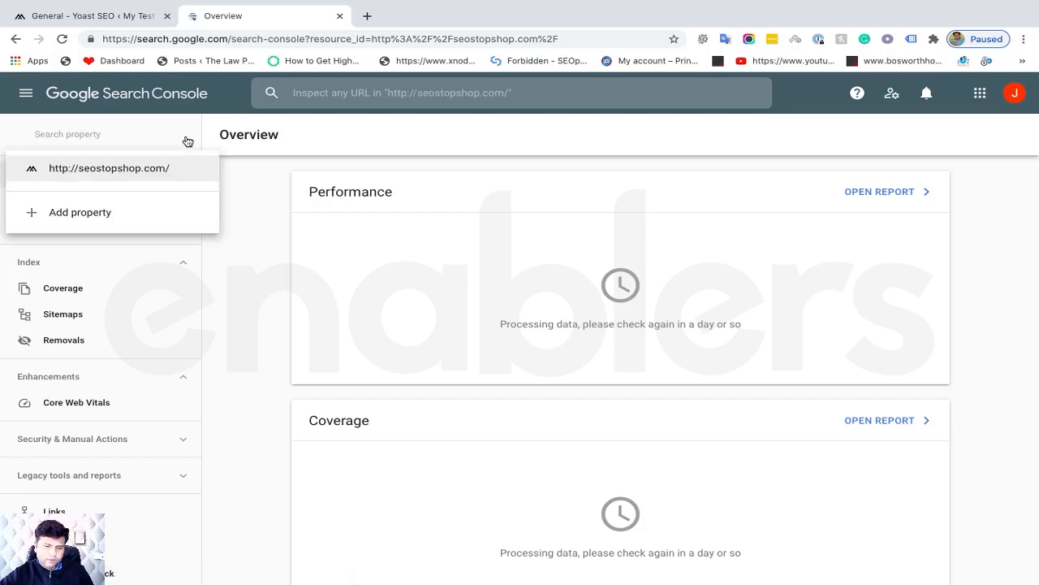
{"action": "left_click", "coordinate": [92, 212]}
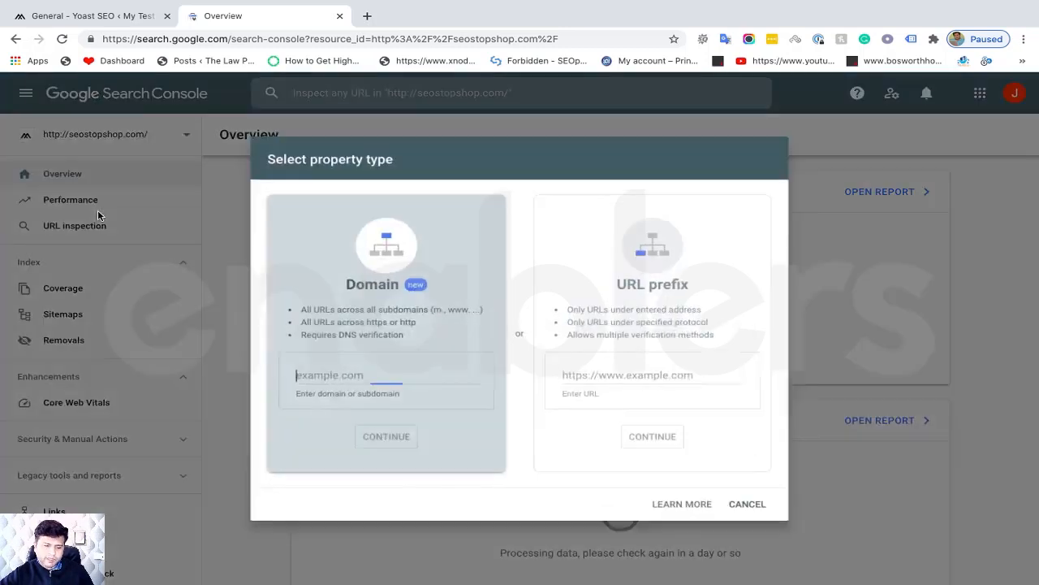
{"action": "left_click", "coordinate": [615, 378]}
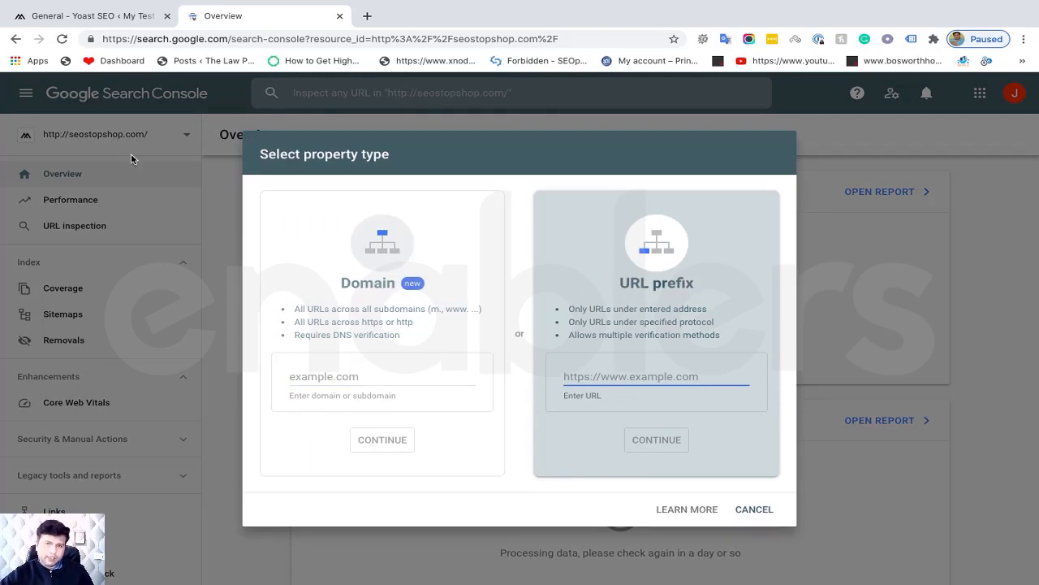
{"action": "left_click", "coordinate": [753, 509]}
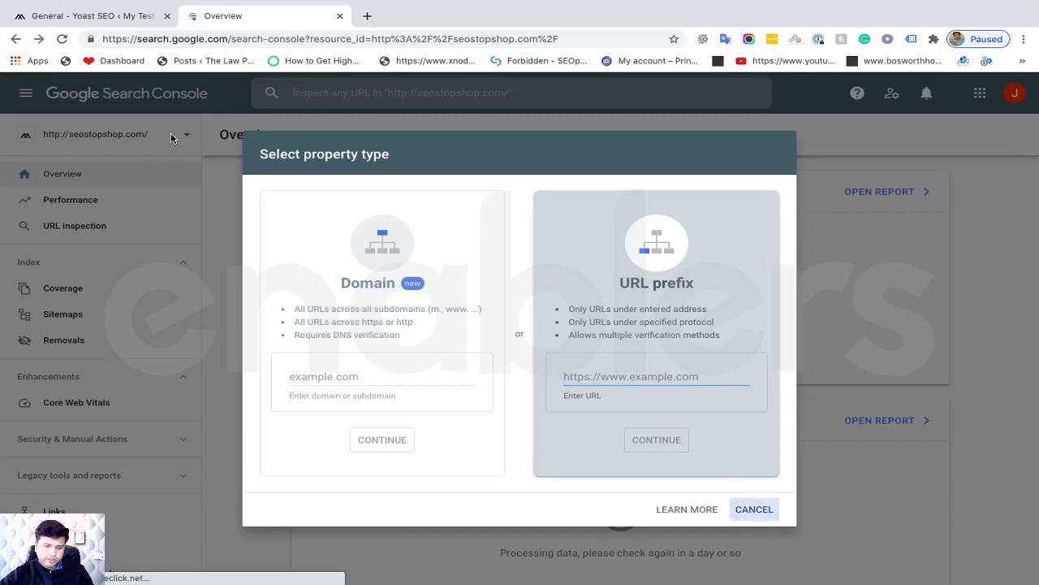
{"action": "left_click", "coordinate": [144, 138]}
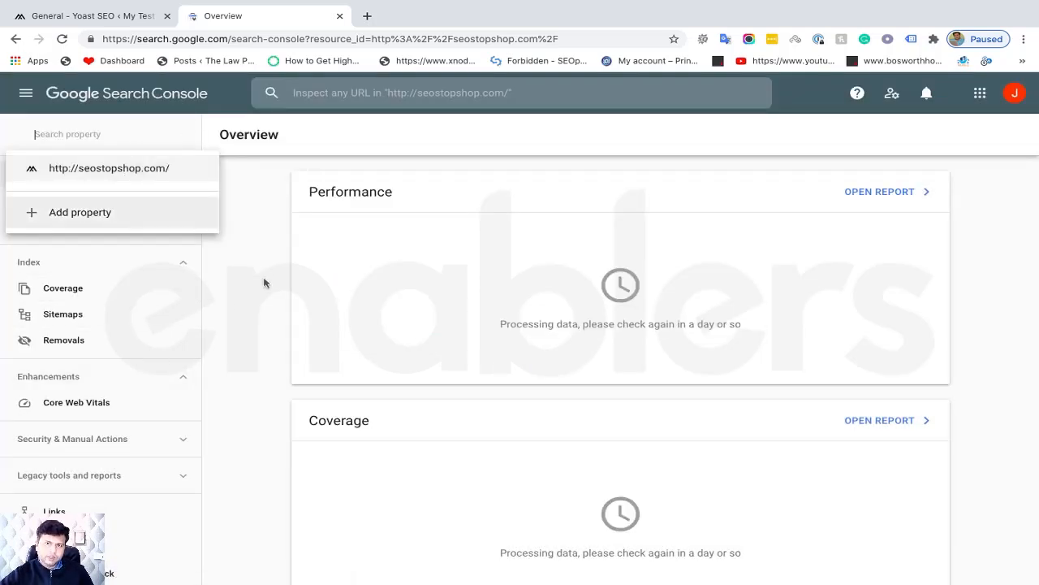
{"action": "left_click", "coordinate": [242, 203]}
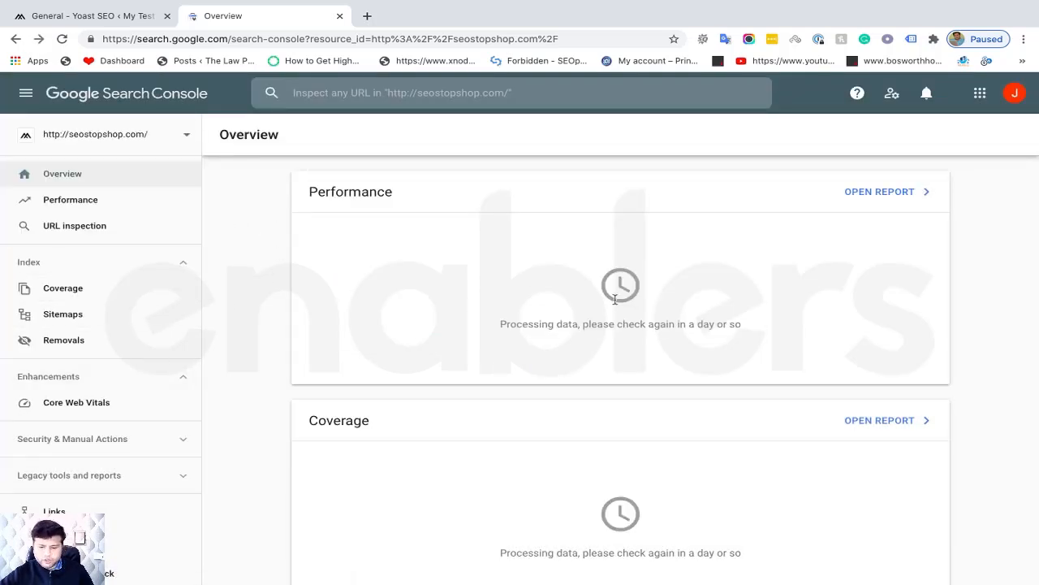
Look over the property's overview and open its Sitemaps section
{"action": "scroll", "coordinate": [529, 322], "scroll_direction": "down", "scroll_amount": 1}
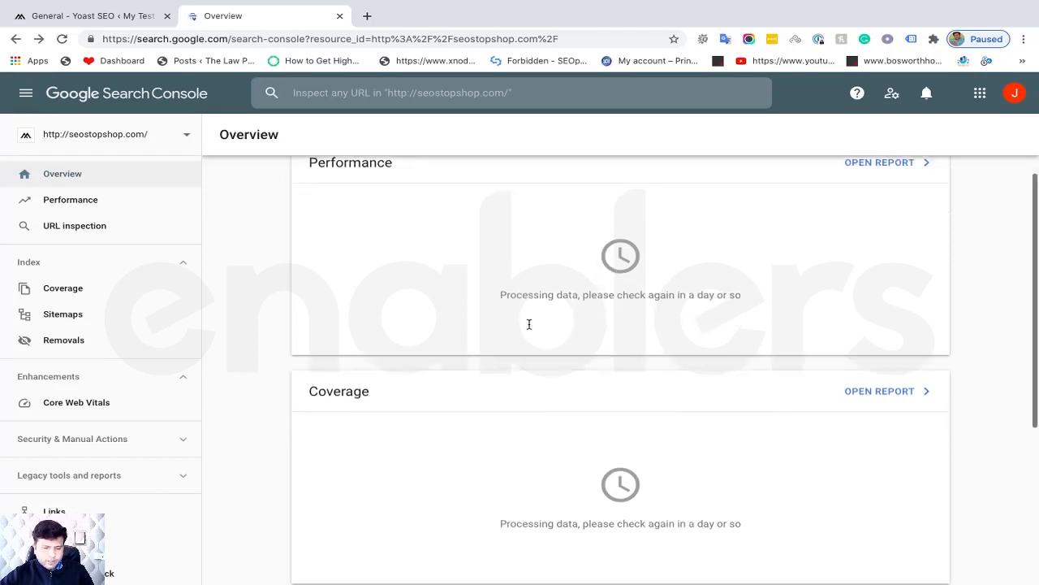
{"action": "scroll", "coordinate": [529, 322], "scroll_direction": "up", "scroll_amount": 1}
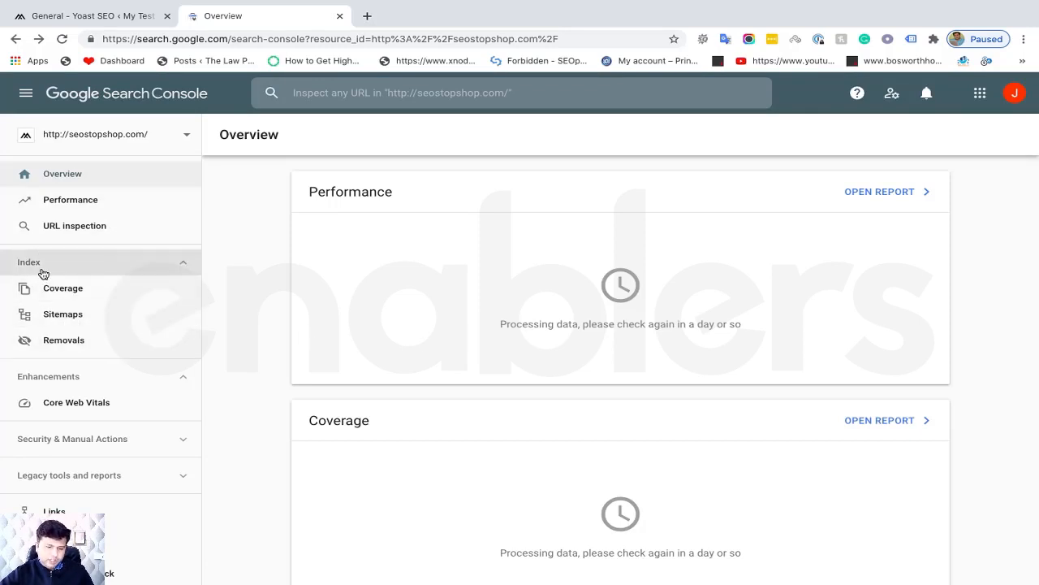
{"action": "left_click", "coordinate": [71, 318]}
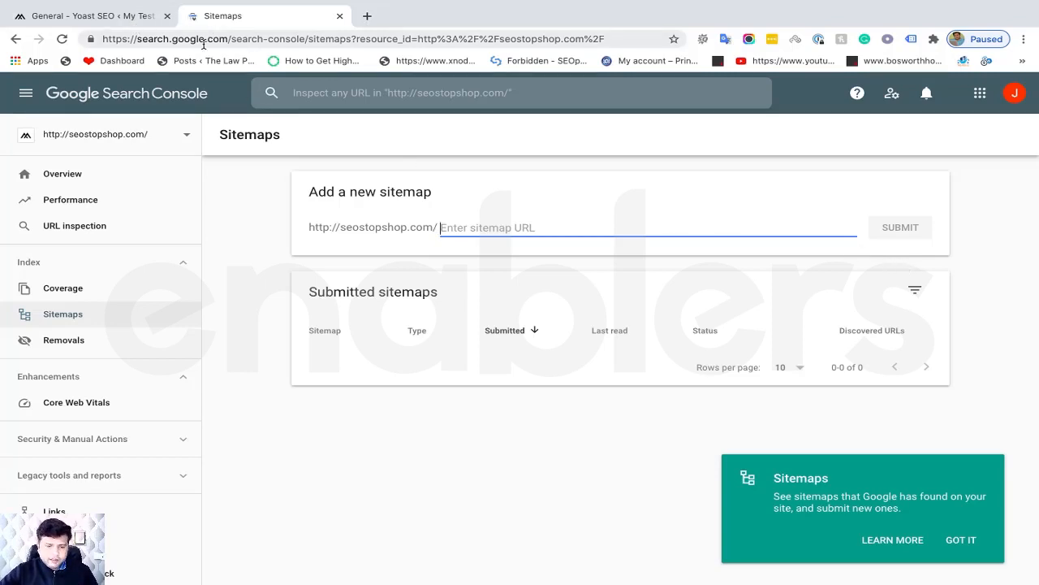
{"action": "left_click", "coordinate": [133, 21]}
{"action": "left_click_drag", "start_coordinate": [282, 39], "coordinate": [166, 39]}
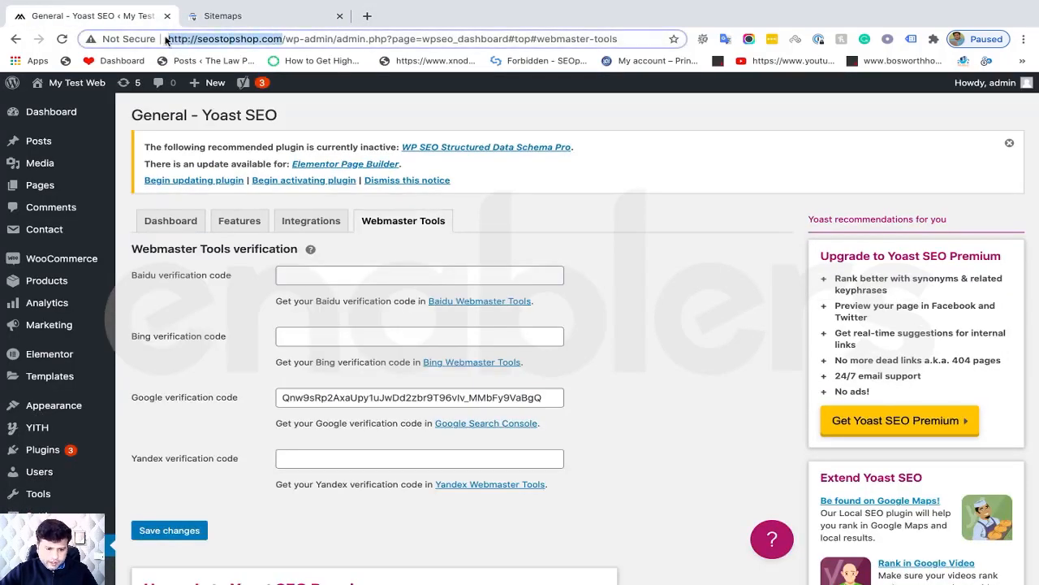
{"action": "key", "text": "super+c"}
{"action": "left_click", "coordinate": [368, 16]}
{"action": "key", "text": "super+v"}
{"action": "key", "text": "Return"}
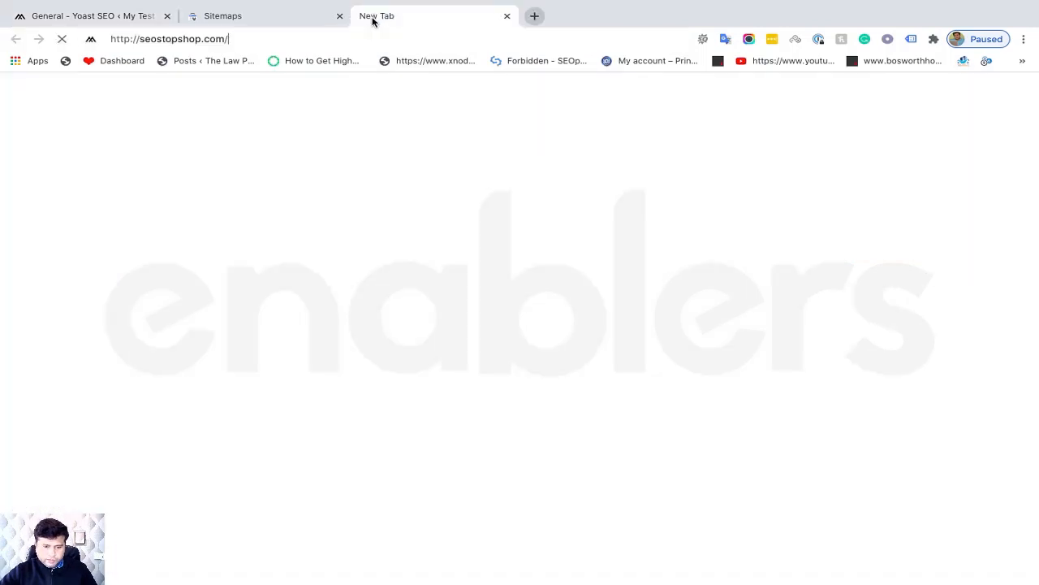
{"action": "type", "text": "site"}
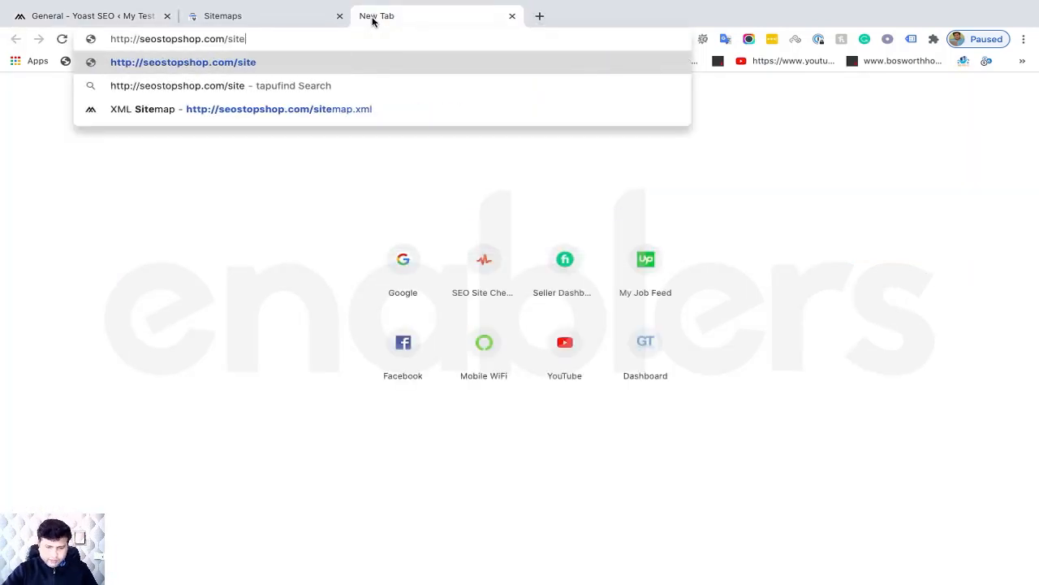
{"action": "type", "text": "map.xml"}
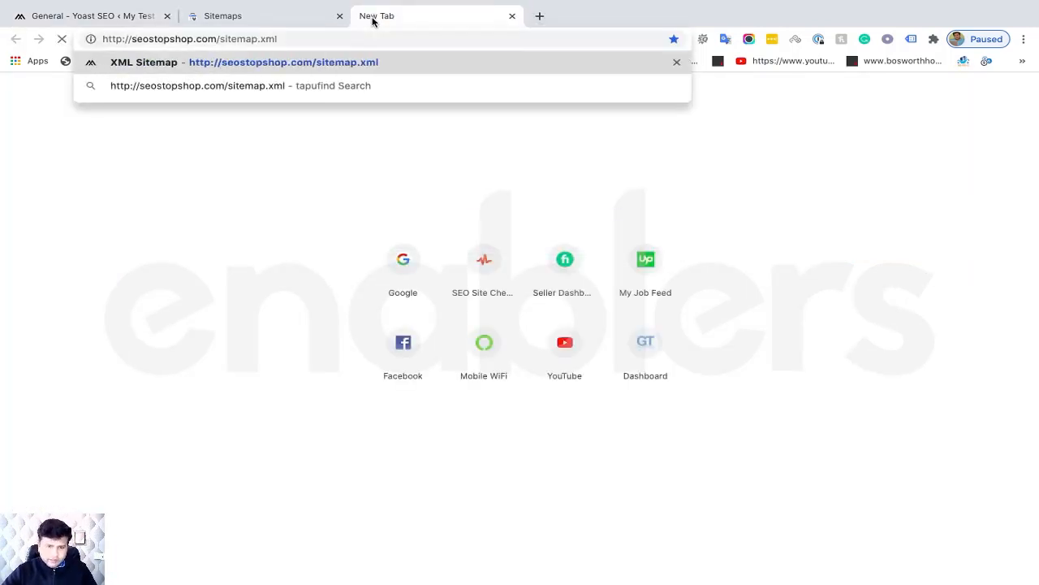
{"action": "key", "text": "Return"}
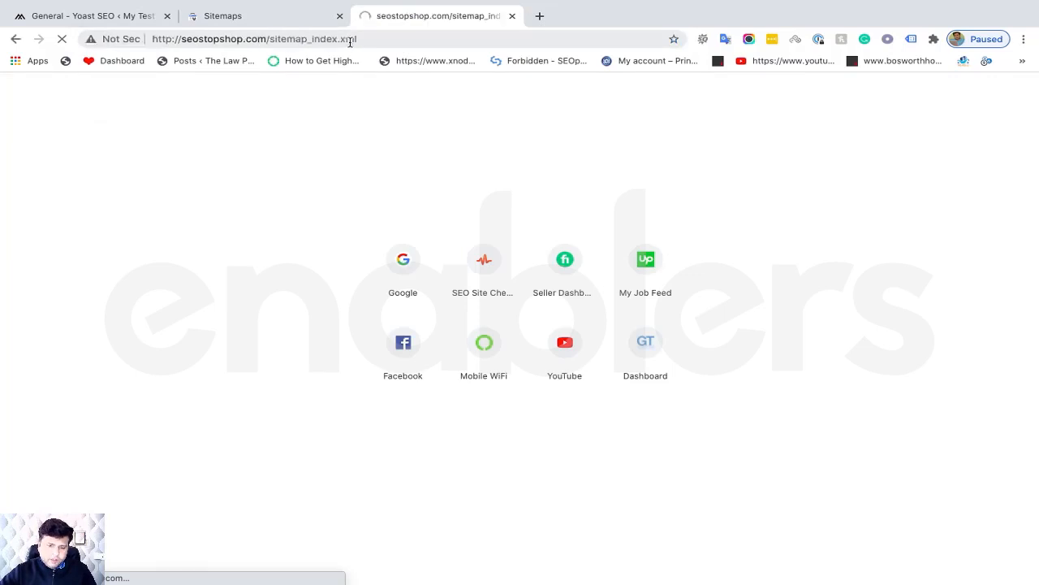
Return to Yoast SEO's general settings and open the generated XML sitemap from the help text of the XML sitemaps feature
{"action": "left_click", "coordinate": [83, 17]}
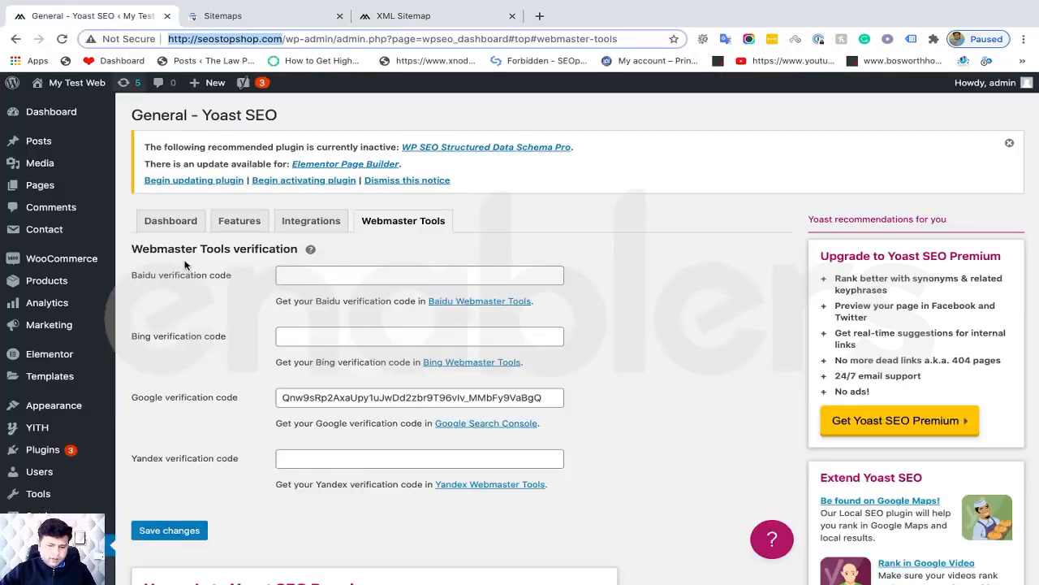
{"action": "scroll", "coordinate": [399, 234], "scroll_direction": "down", "scroll_amount": 1}
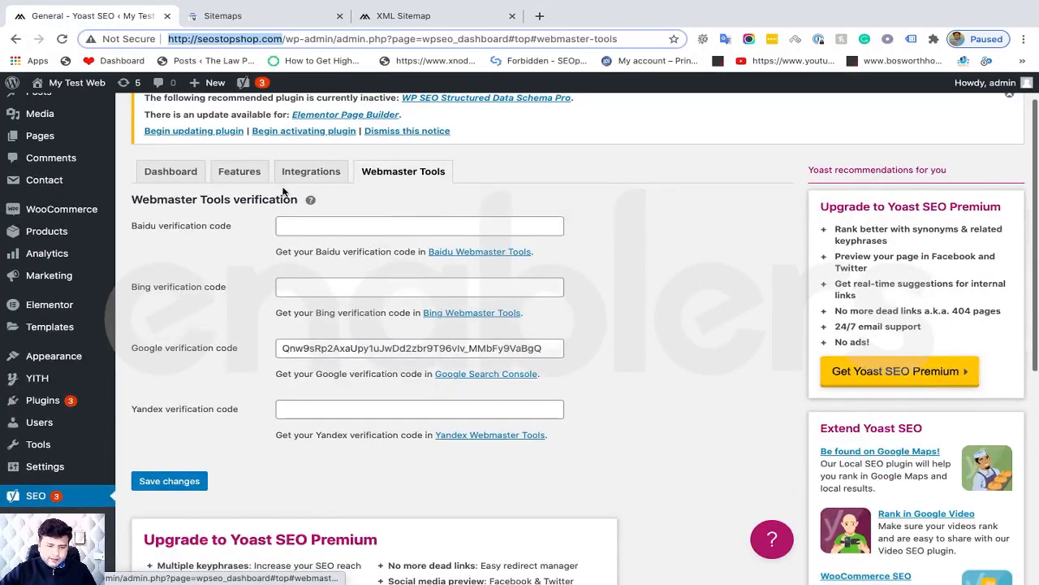
{"action": "scroll", "coordinate": [162, 420], "scroll_direction": "down", "scroll_amount": 2}
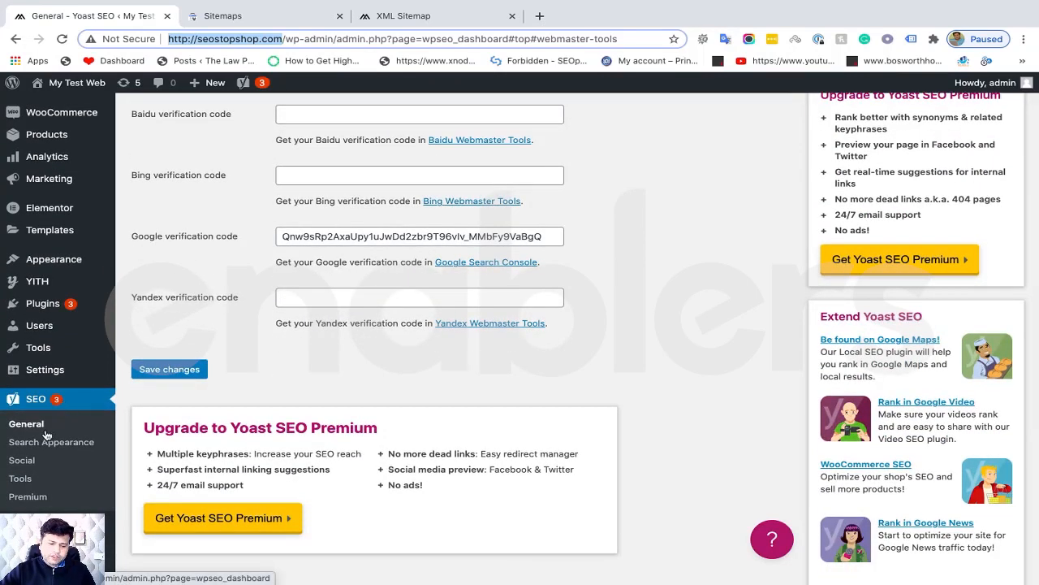
{"action": "scroll", "coordinate": [246, 357], "scroll_direction": "up", "scroll_amount": 3}
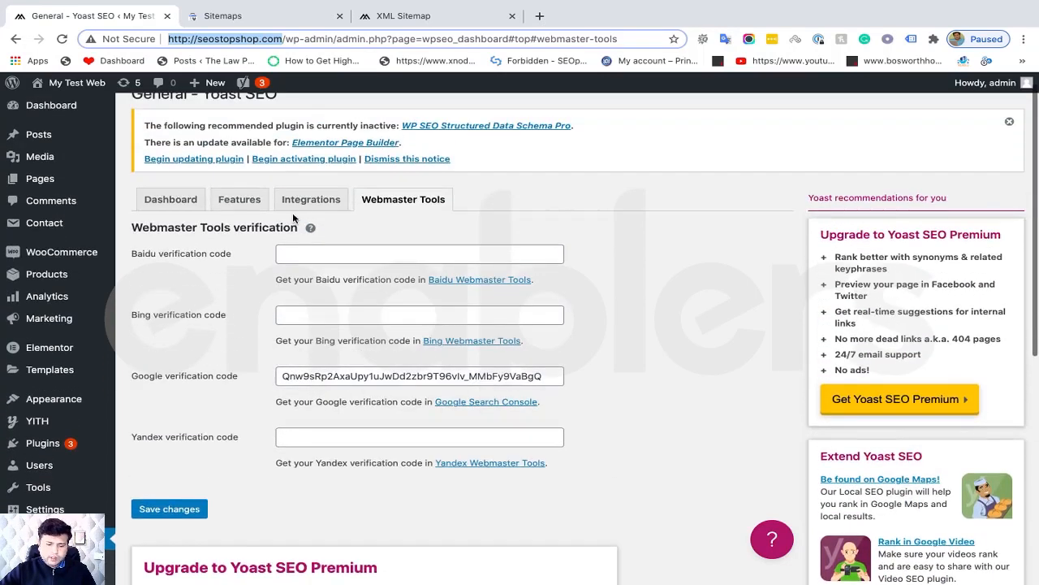
{"action": "left_click", "coordinate": [244, 203]}
{"action": "scroll", "coordinate": [267, 292], "scroll_direction": "down", "scroll_amount": 2}
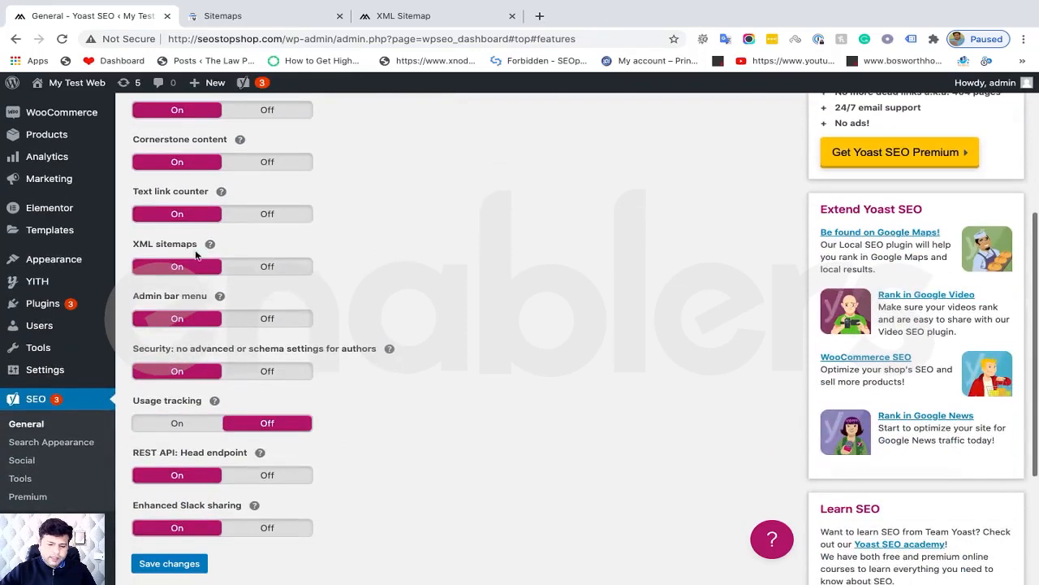
{"action": "left_click", "coordinate": [210, 244]}
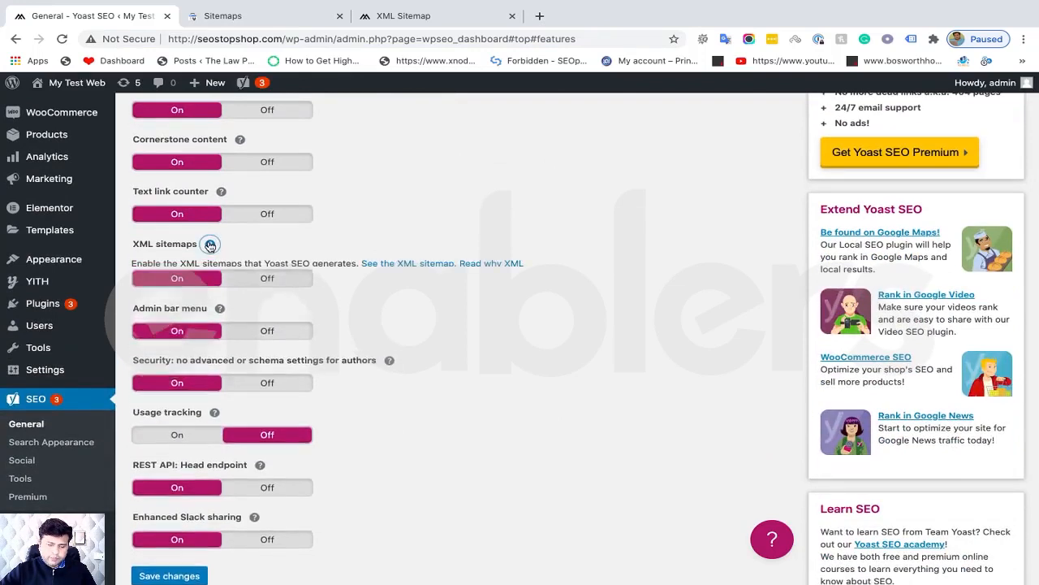
{"action": "left_click", "coordinate": [397, 268]}
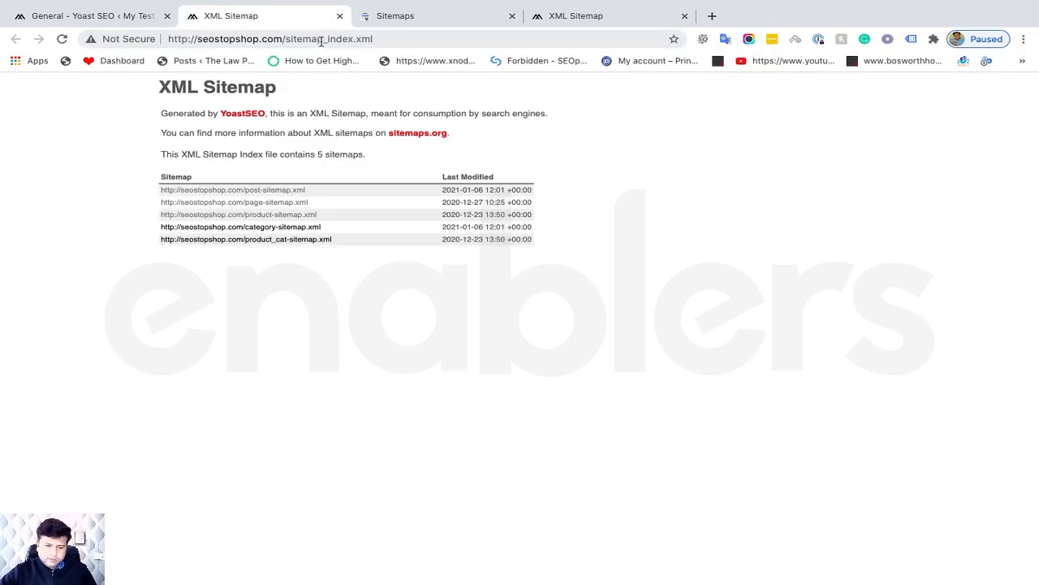
Copy the sitemap's address into Search Console's new sitemap entry and remove the duplicated domain, leaving sitemap_index.xml
{"action": "left_click", "coordinate": [321, 41]}
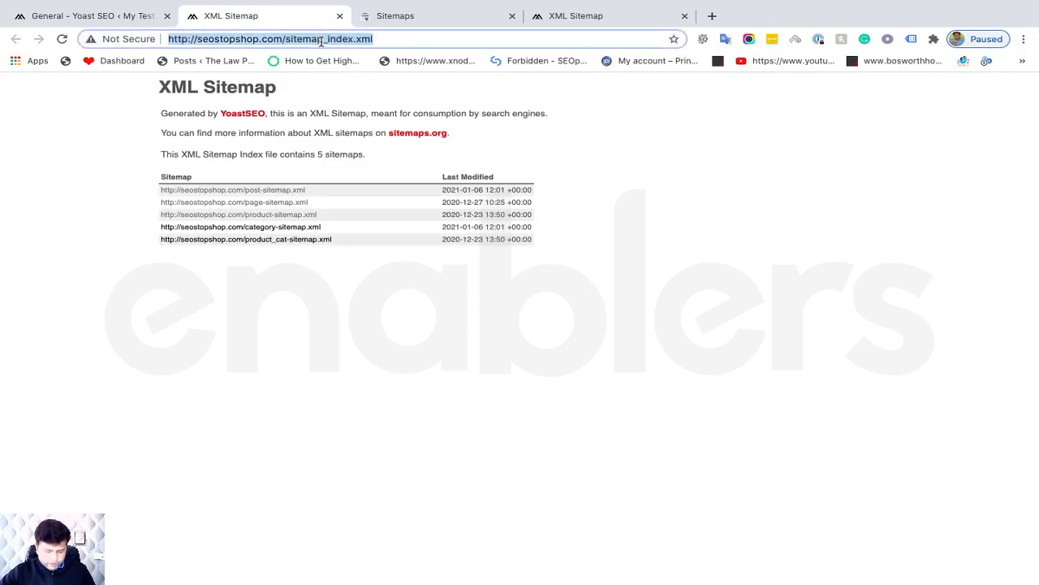
{"action": "left_click", "coordinate": [409, 19]}
{"action": "left_click", "coordinate": [601, 227]}
{"action": "key", "text": "ctrl+v"}
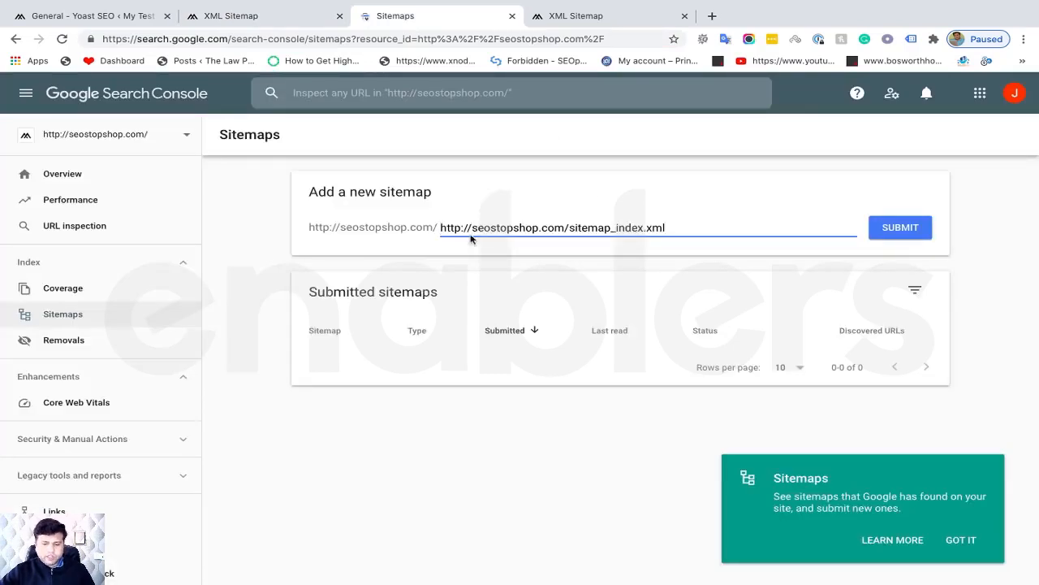
{"action": "mouse_move", "coordinate": [439, 229]}
{"action": "left_mouse_down"}
{"action": "mouse_move", "coordinate": [311, 228]}
{"action": "mouse_move", "coordinate": [436, 229]}
{"action": "left_mouse_up"}
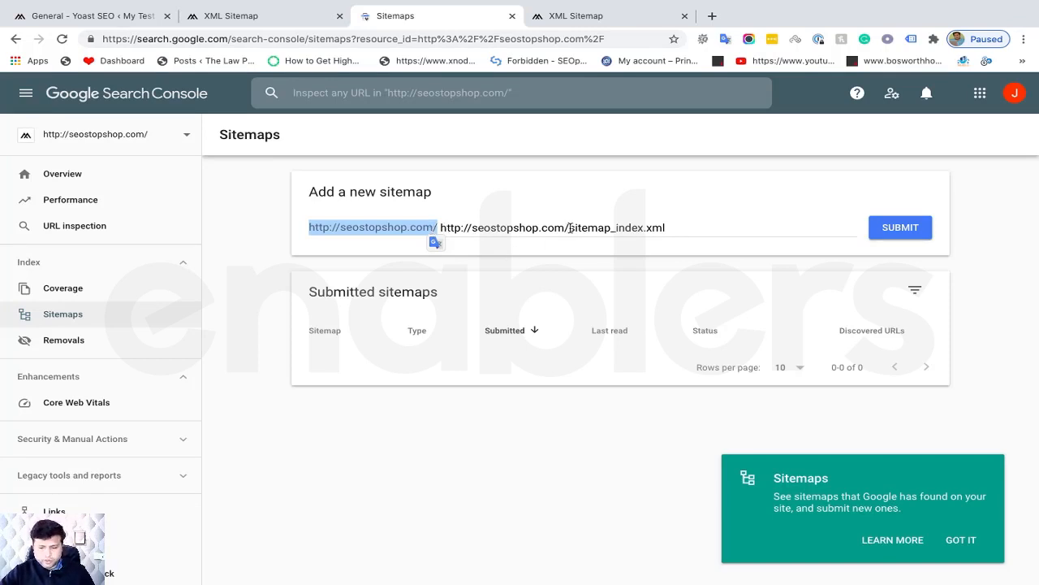
{"action": "left_click_drag", "start_coordinate": [569, 228], "coordinate": [423, 221]}
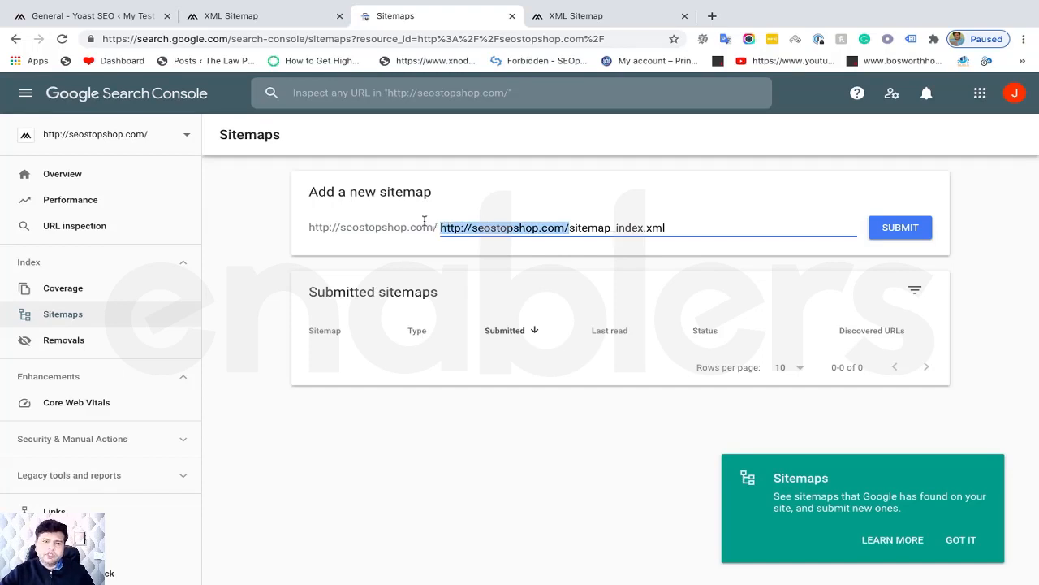
{"action": "key", "text": "BackSpace"}
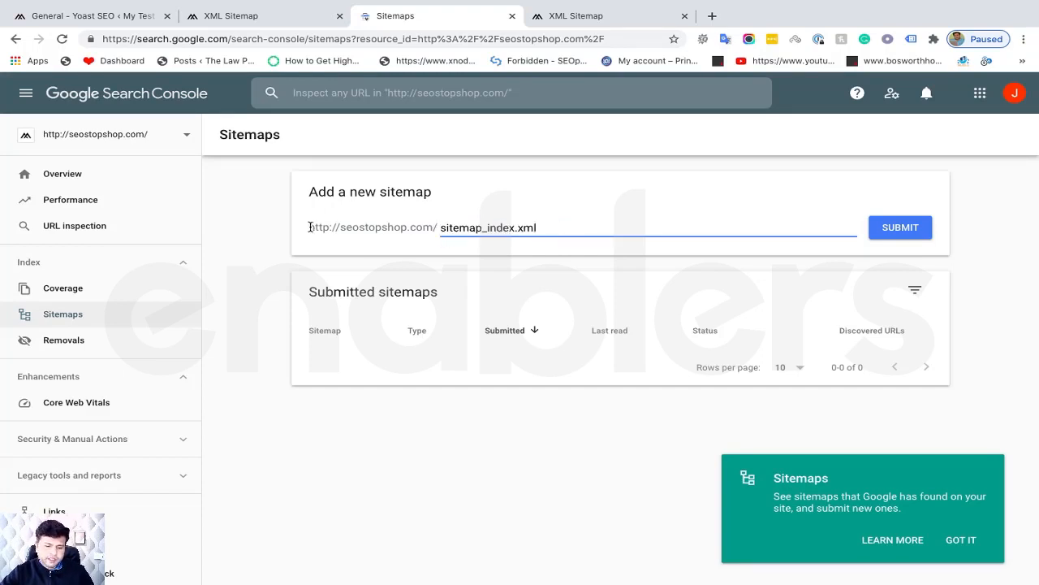
{"action": "left_click_drag", "start_coordinate": [310, 227], "coordinate": [530, 229]}
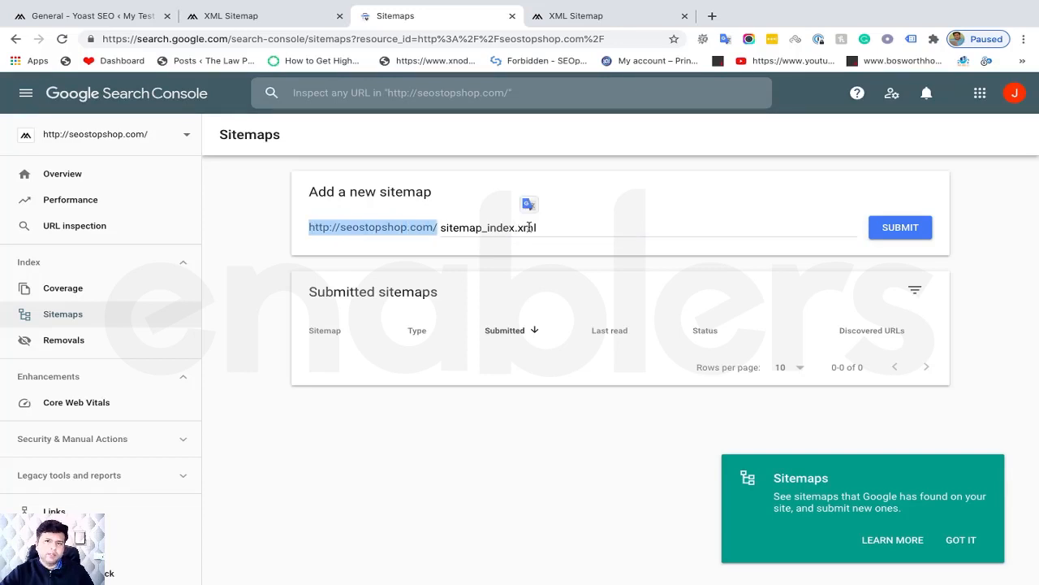
{"action": "left_click", "coordinate": [279, 19]}
{"action": "left_click", "coordinate": [388, 20]}
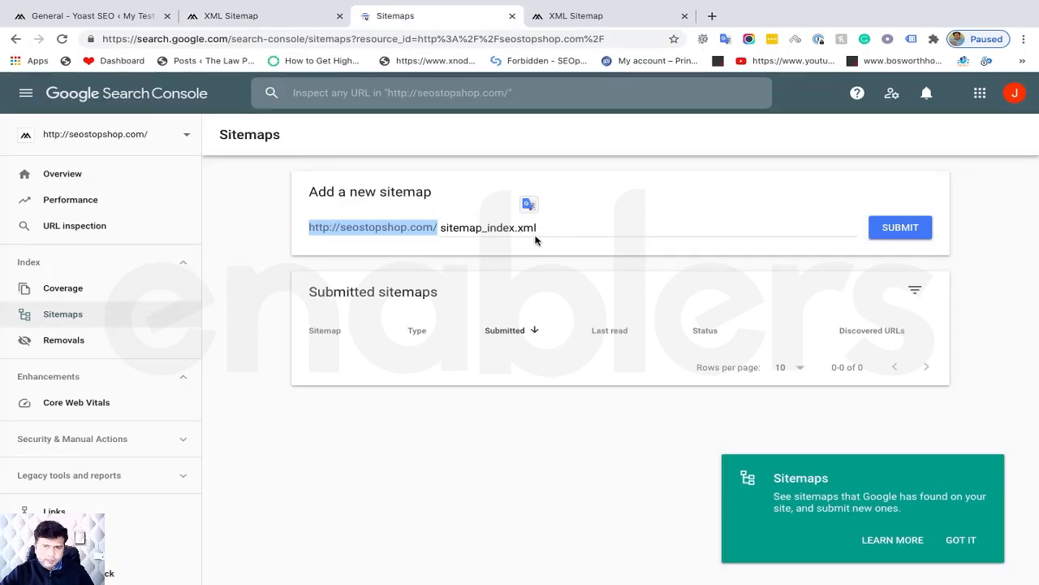
{"action": "left_click", "coordinate": [892, 231]}
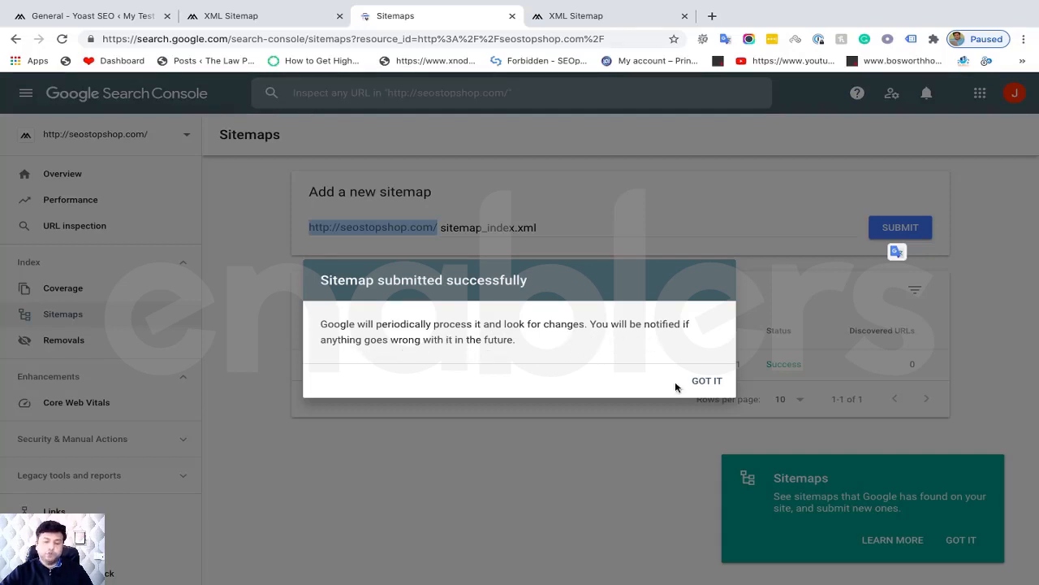
{"action": "left_click", "coordinate": [704, 385]}
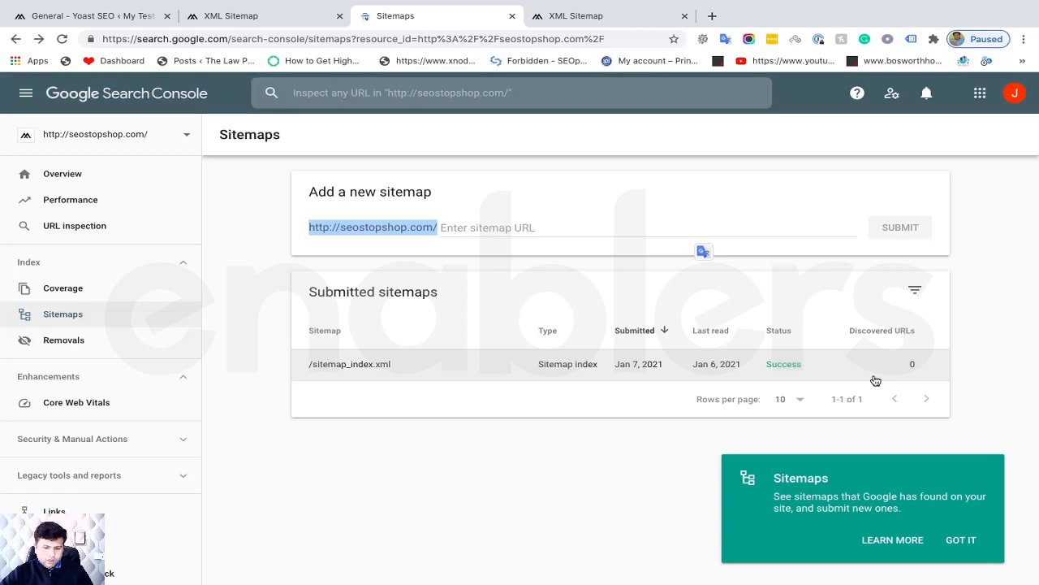
{"action": "left_click", "coordinate": [274, 253]}
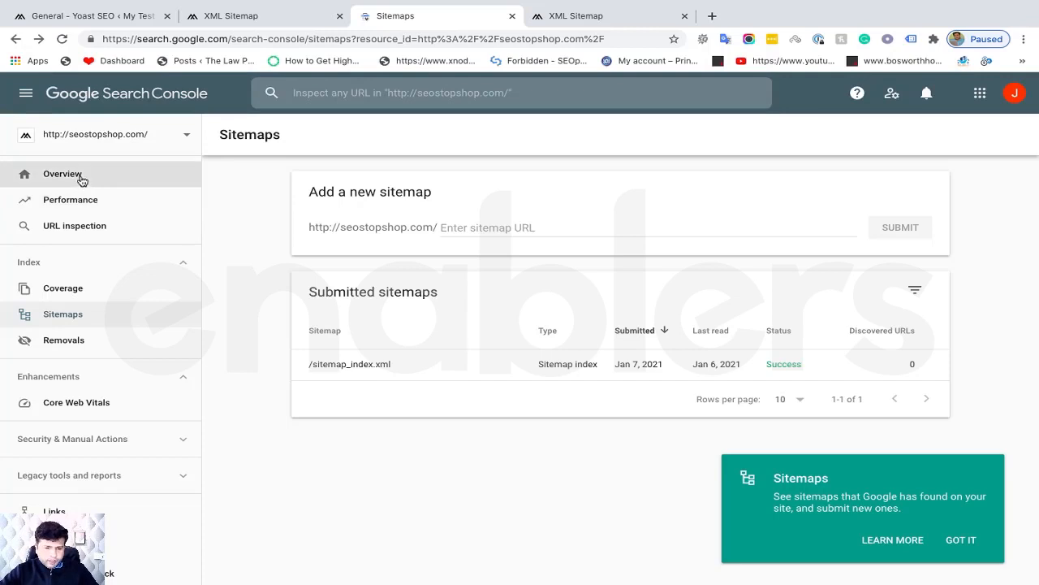
{"action": "left_click", "coordinate": [113, 228]}
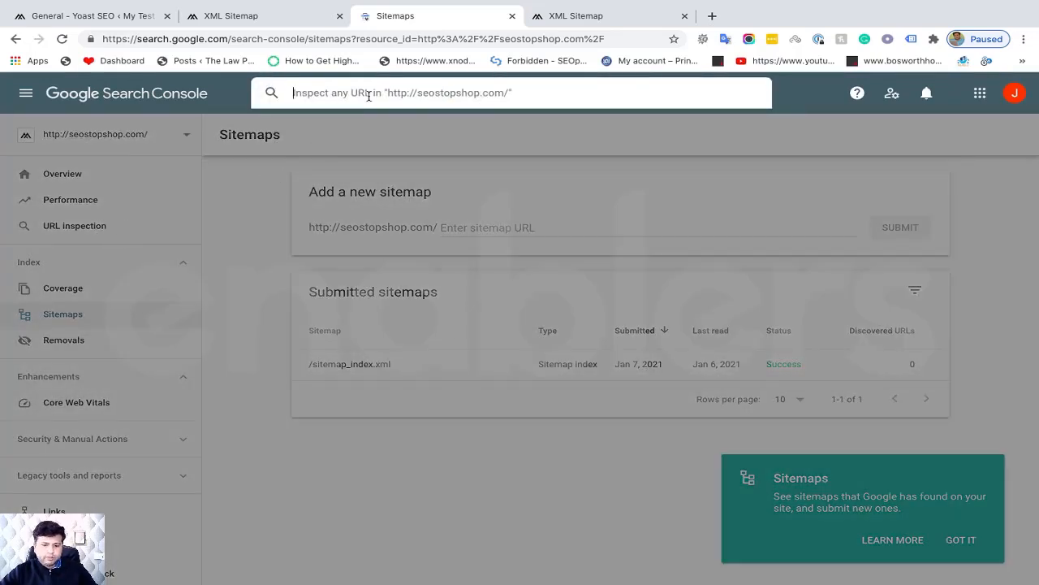
{"action": "key", "text": "ctrl+v"}
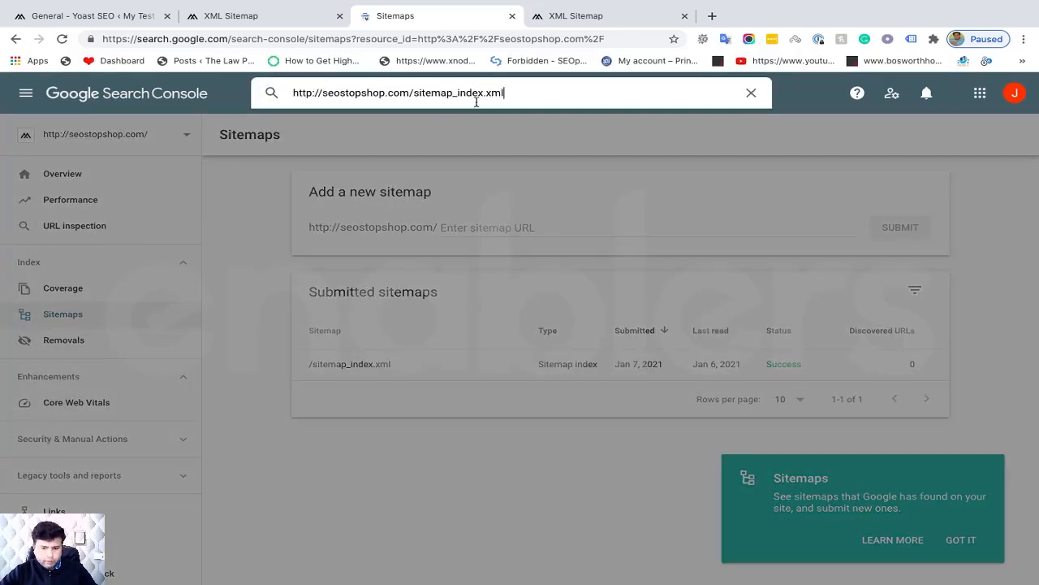
{"action": "left_click_drag", "start_coordinate": [413, 94], "coordinate": [622, 122]}
{"action": "key", "text": "BackSpace"}
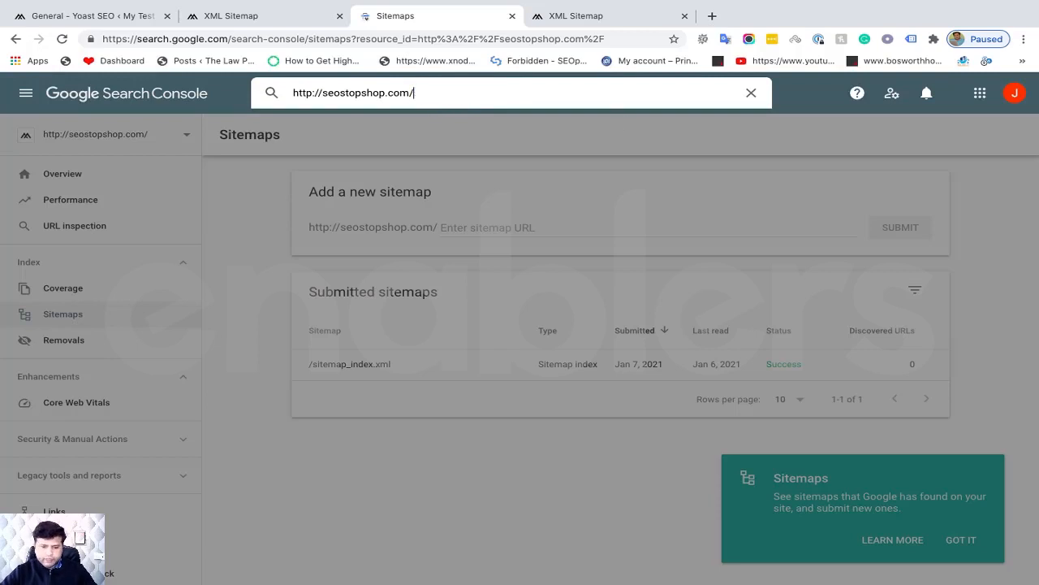
{"action": "key", "text": "BackSpace"}
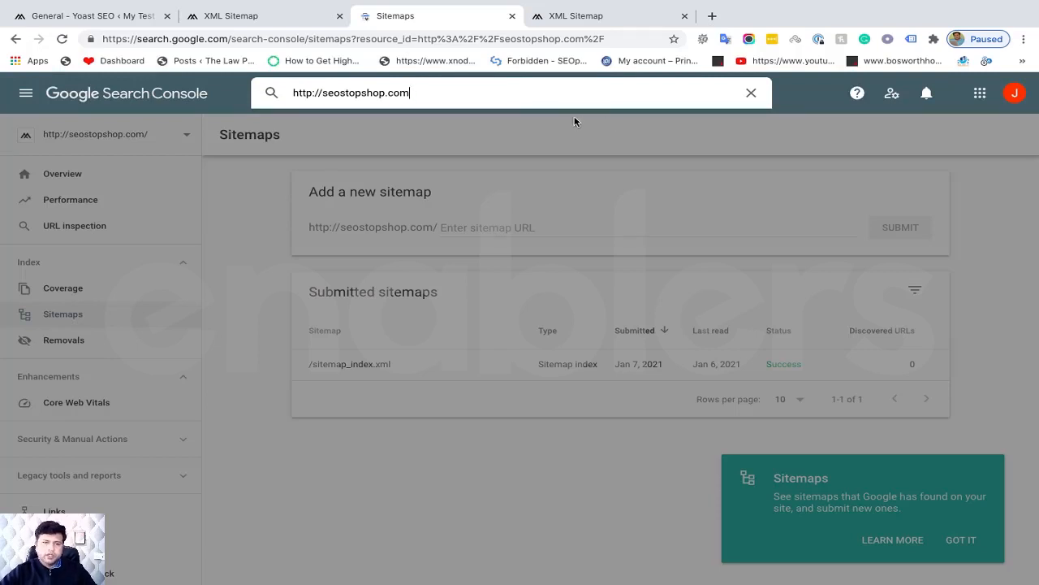
{"action": "triple_click", "coordinate": [465, 97]}
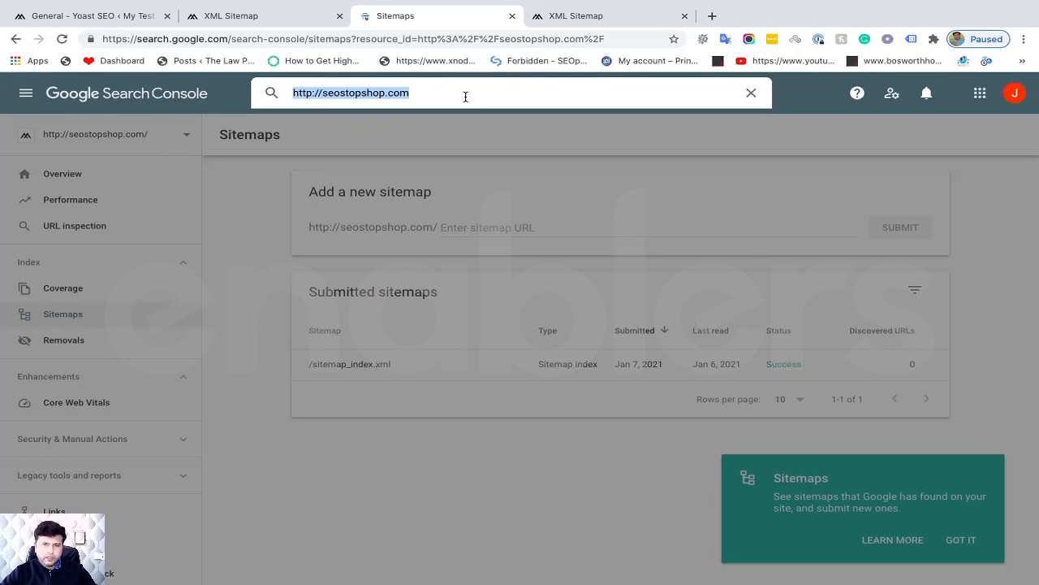
{"action": "key", "text": "Return"}
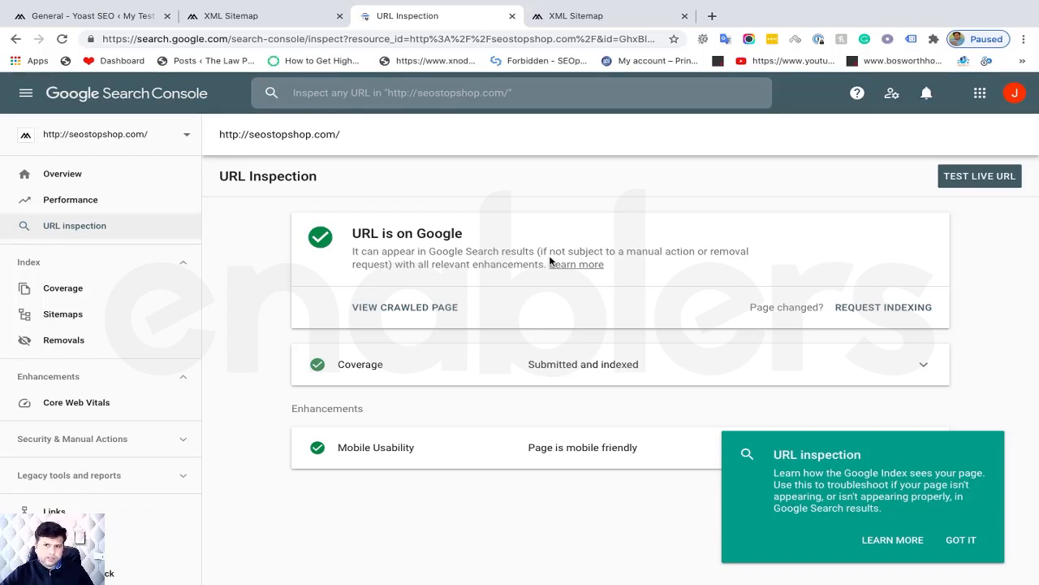
Request indexing of the inspected homepage and complete the image challenge by selecting all three motorcycle pictures
{"action": "left_click", "coordinate": [891, 311]}
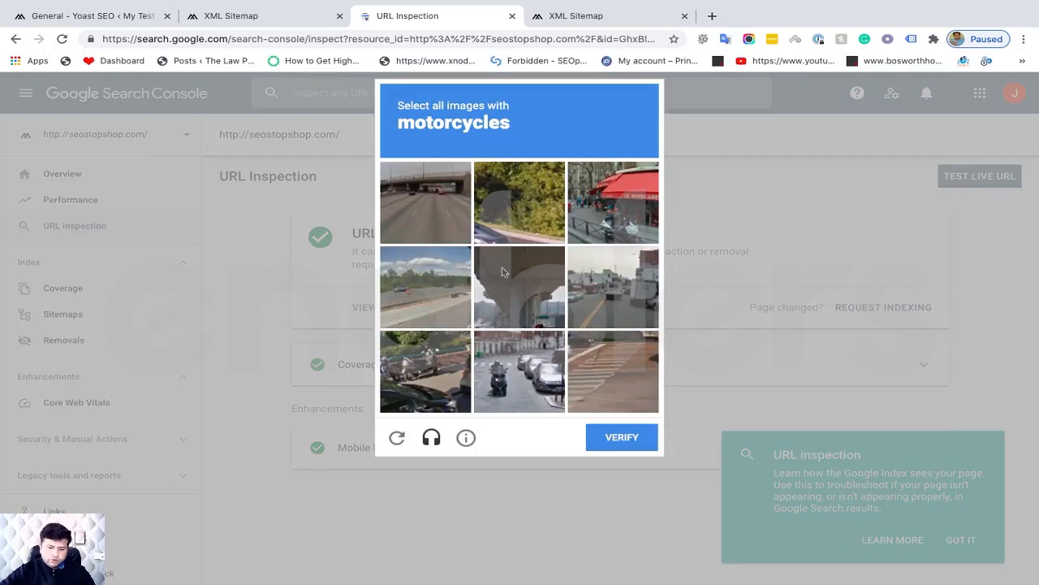
{"action": "left_click", "coordinate": [503, 388]}
{"action": "left_click", "coordinate": [619, 216]}
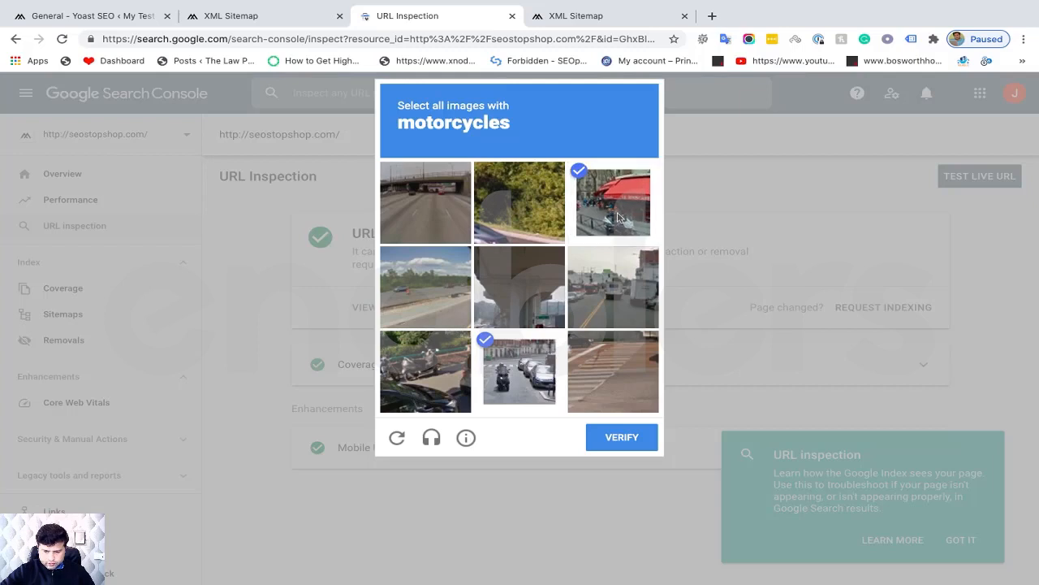
{"action": "left_click", "coordinate": [441, 391]}
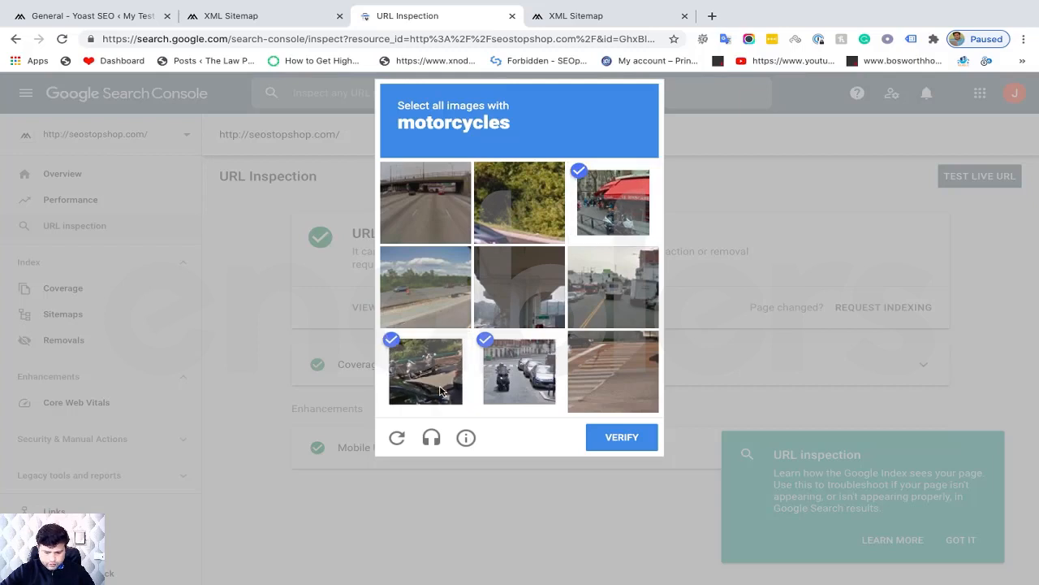
{"action": "left_click", "coordinate": [619, 436]}
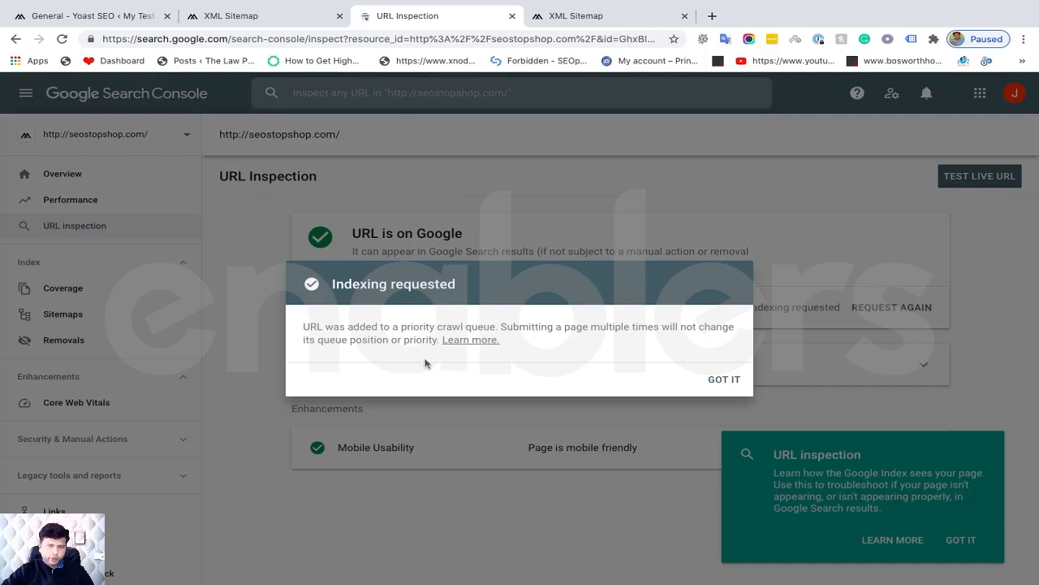
{"action": "left_click", "coordinate": [730, 386]}
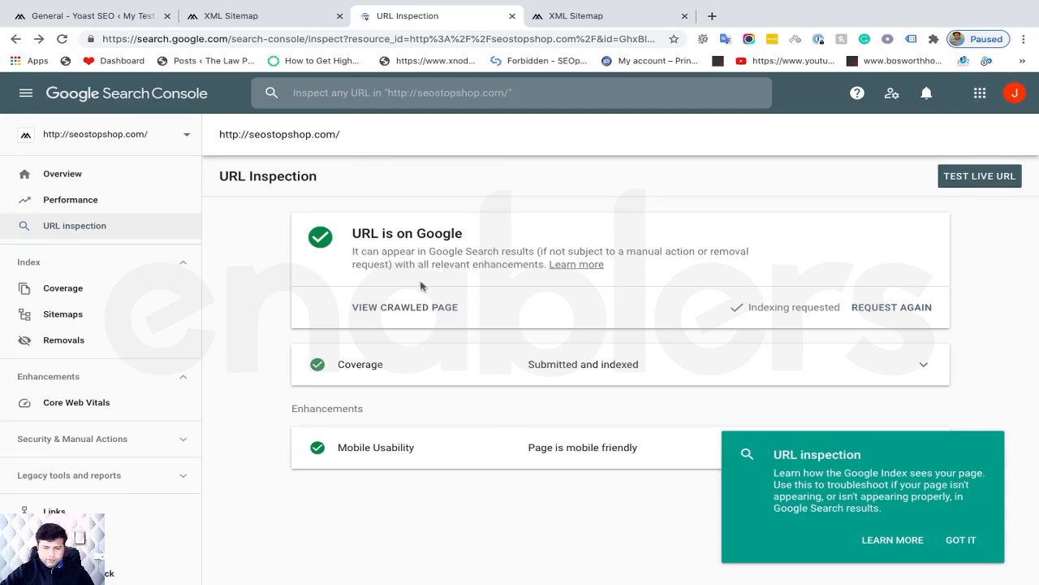
{"action": "left_click", "coordinate": [978, 181]}
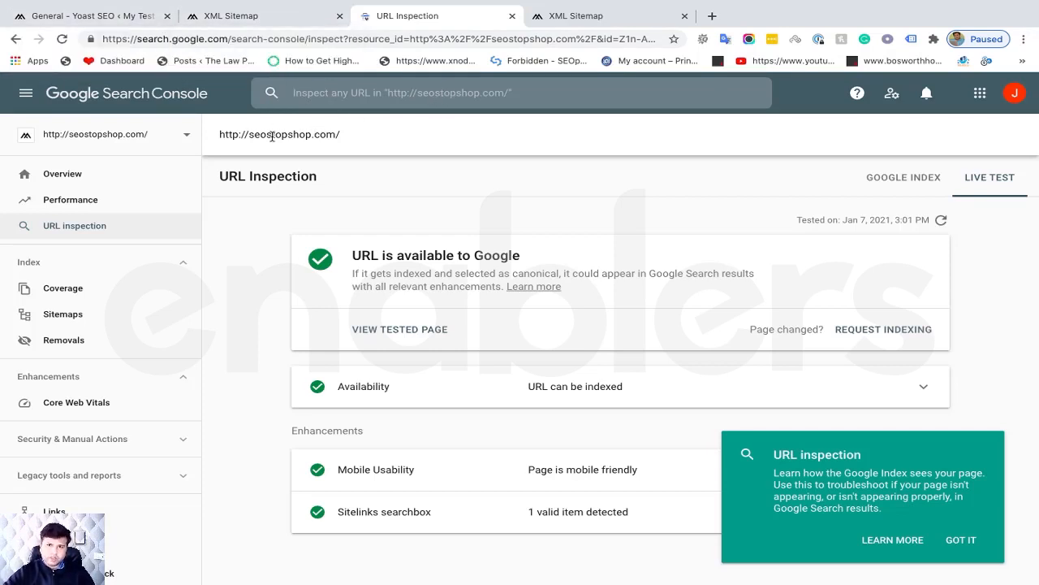
{"action": "left_click", "coordinate": [445, 89]}
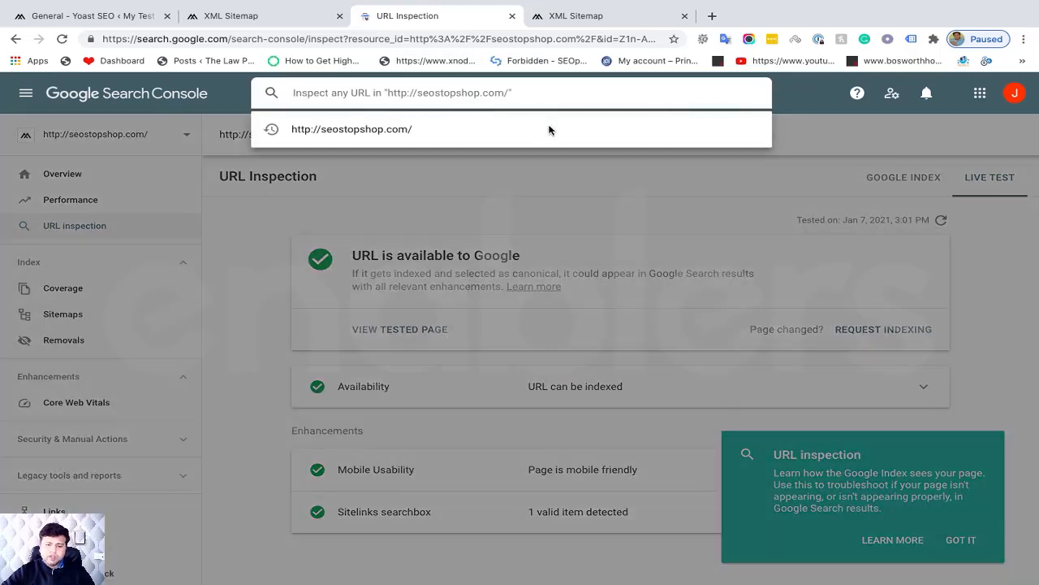
{"action": "left_click", "coordinate": [798, 121]}
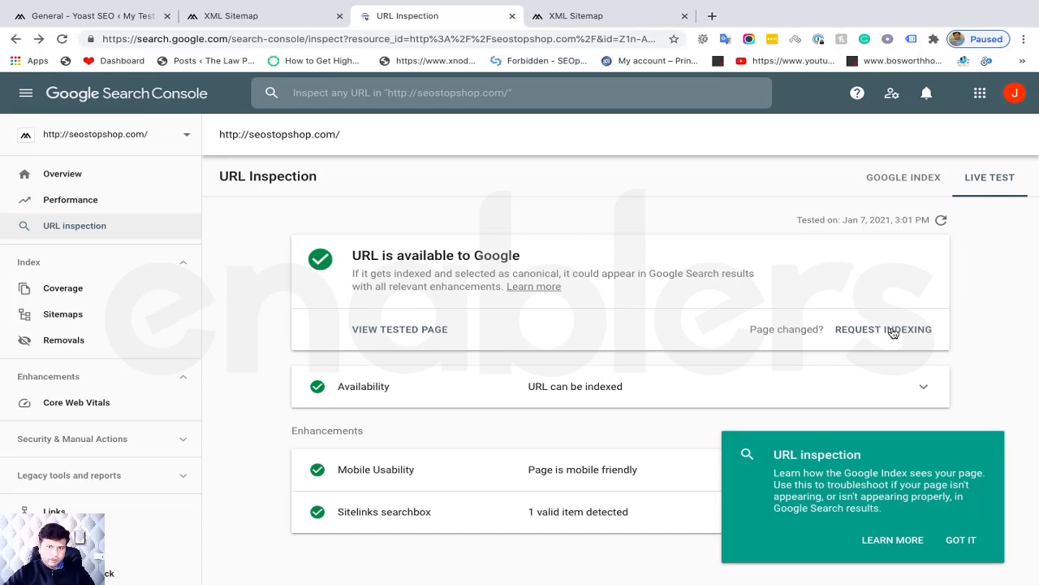
{"action": "left_click", "coordinate": [113, 209]}
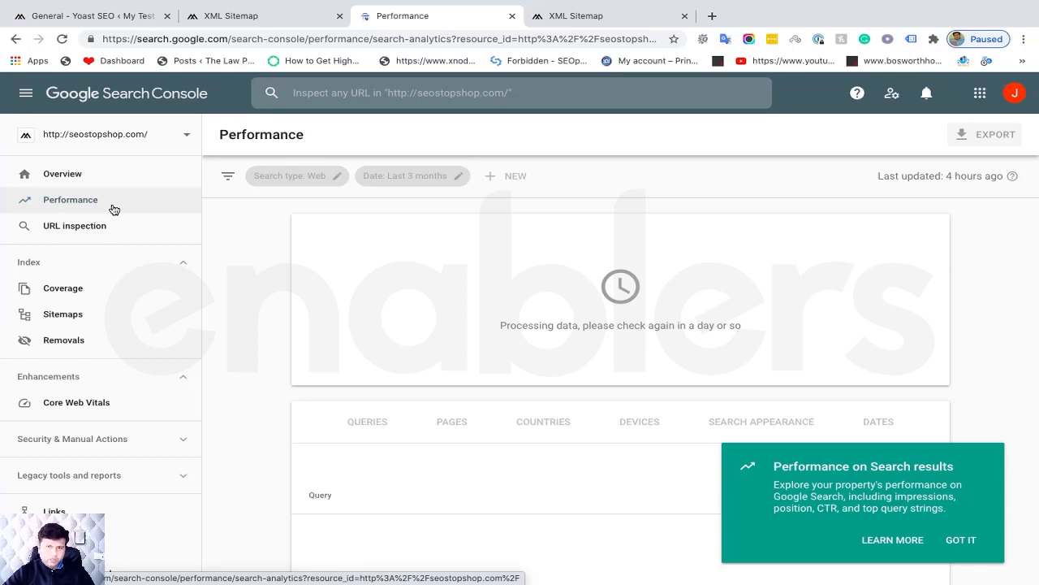
{"action": "left_click", "coordinate": [86, 343]}
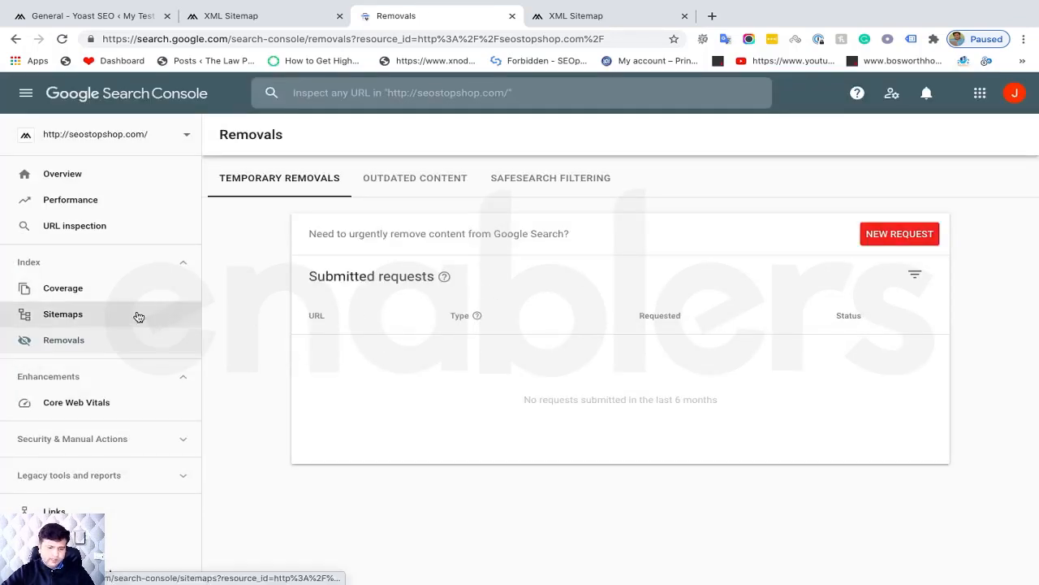
{"action": "left_click", "coordinate": [106, 290]}
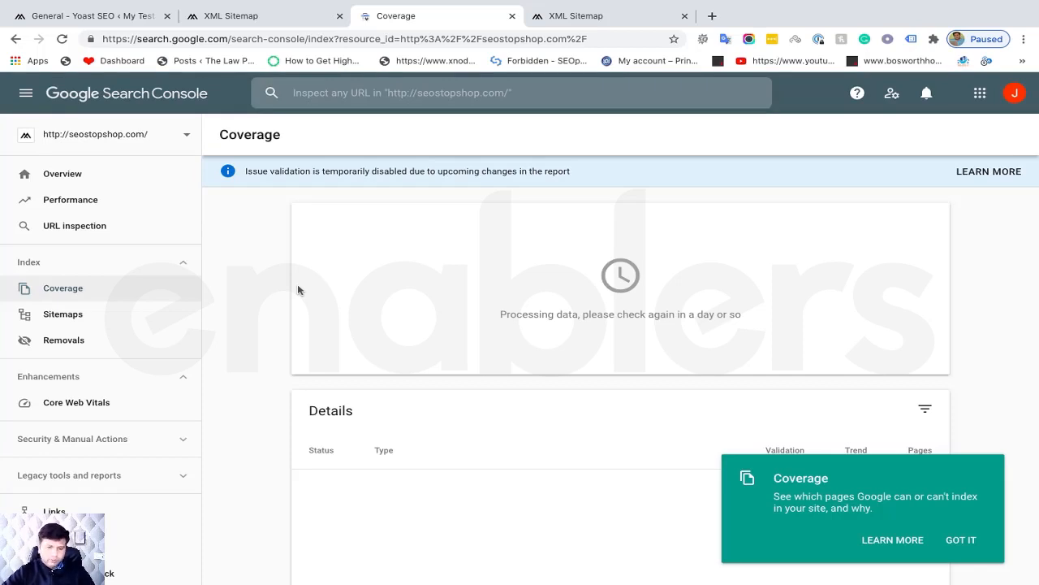
{"action": "scroll", "coordinate": [260, 348], "scroll_direction": "down", "scroll_amount": 1}
{"action": "scroll", "coordinate": [148, 360], "scroll_direction": "down", "scroll_amount": 2}
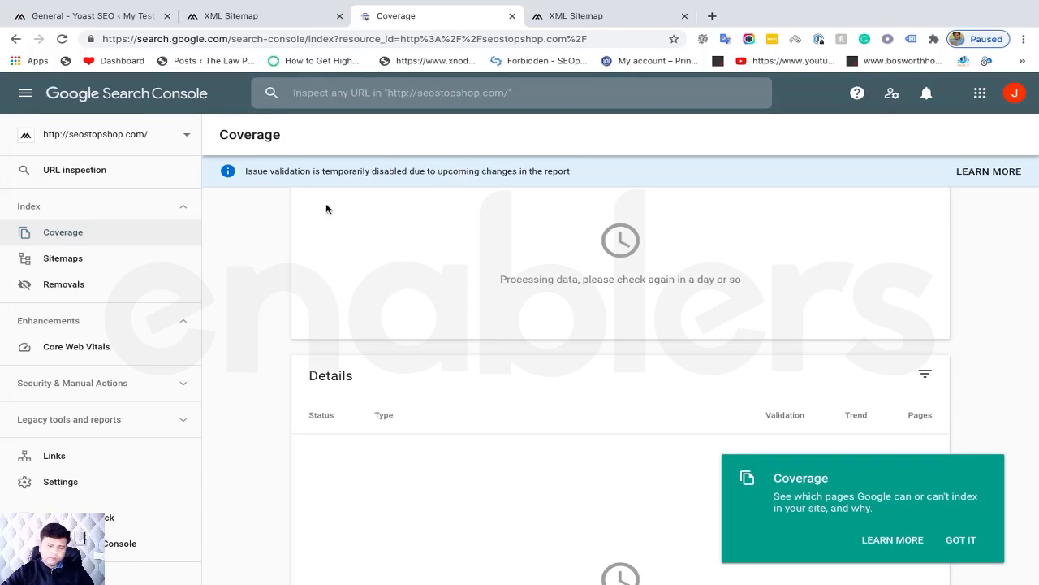
{"action": "scroll", "coordinate": [267, 274], "scroll_direction": "down", "scroll_amount": 1}
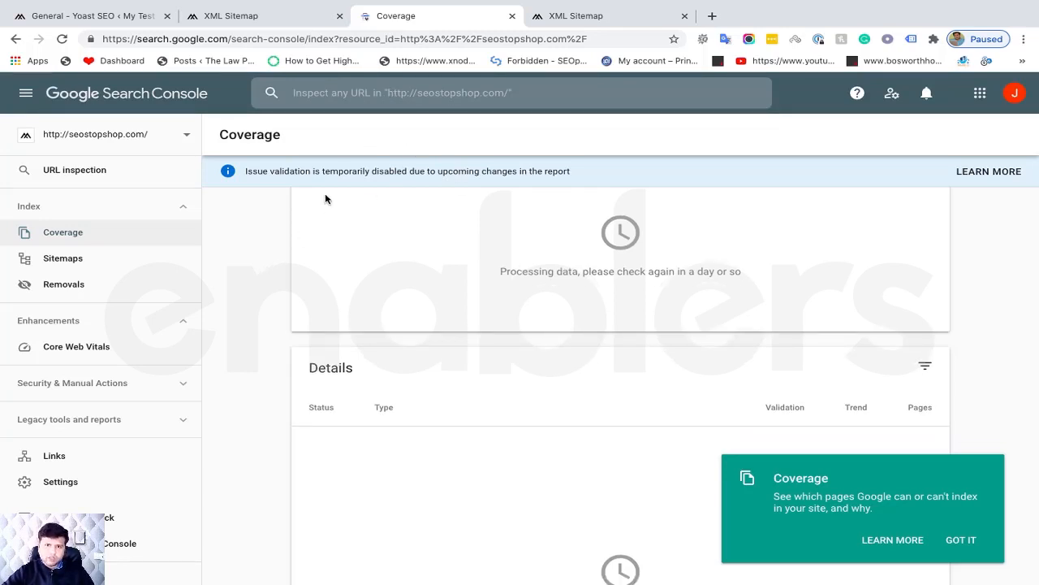
View the Core Web Vitals report's mobile and desktop sections
{"action": "scroll", "coordinate": [158, 341], "scroll_direction": "down", "scroll_amount": 1}
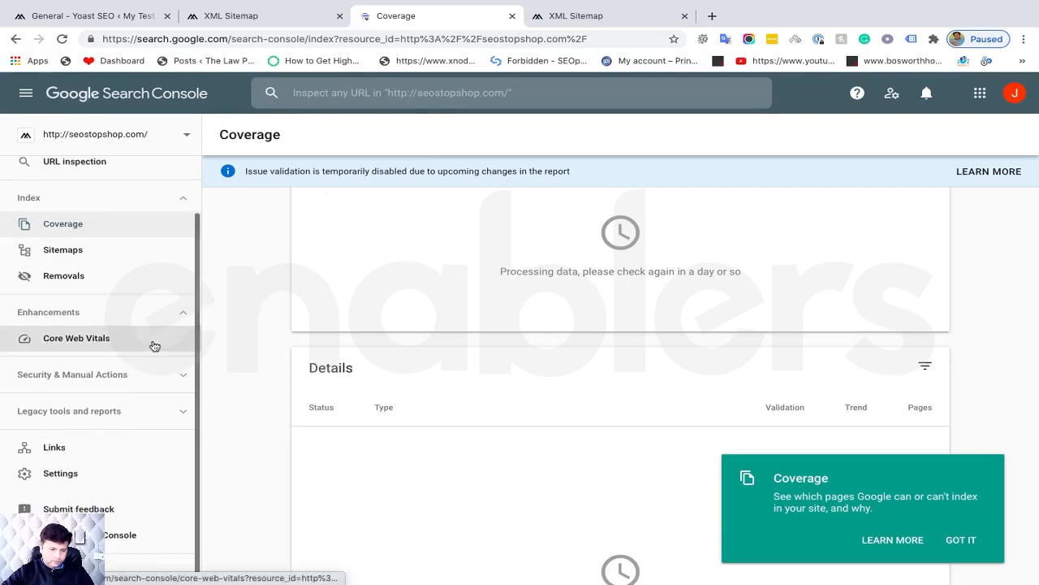
{"action": "left_click", "coordinate": [91, 342]}
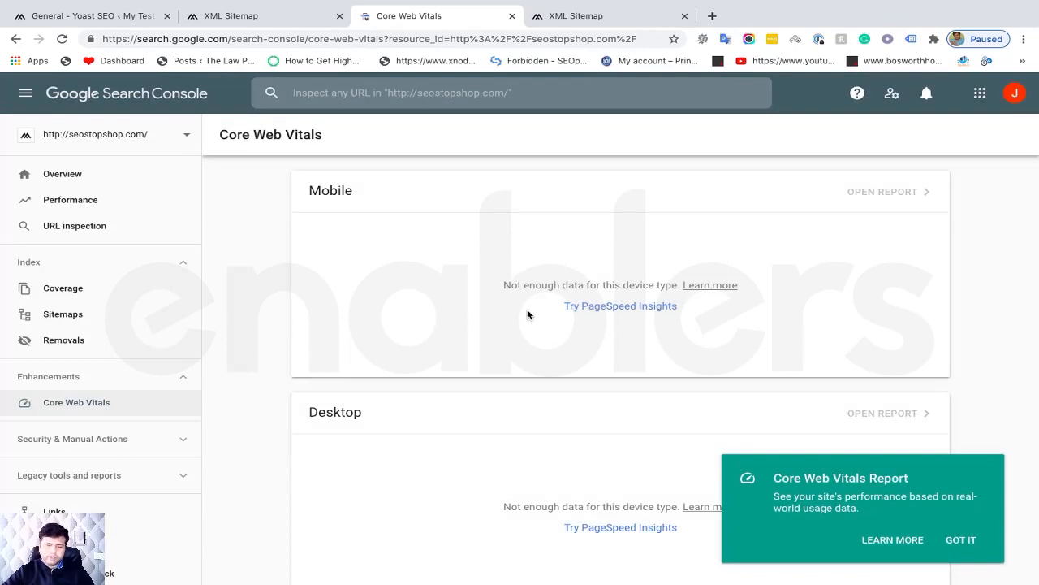
{"action": "scroll", "coordinate": [527, 309], "scroll_direction": "down", "scroll_amount": 1}
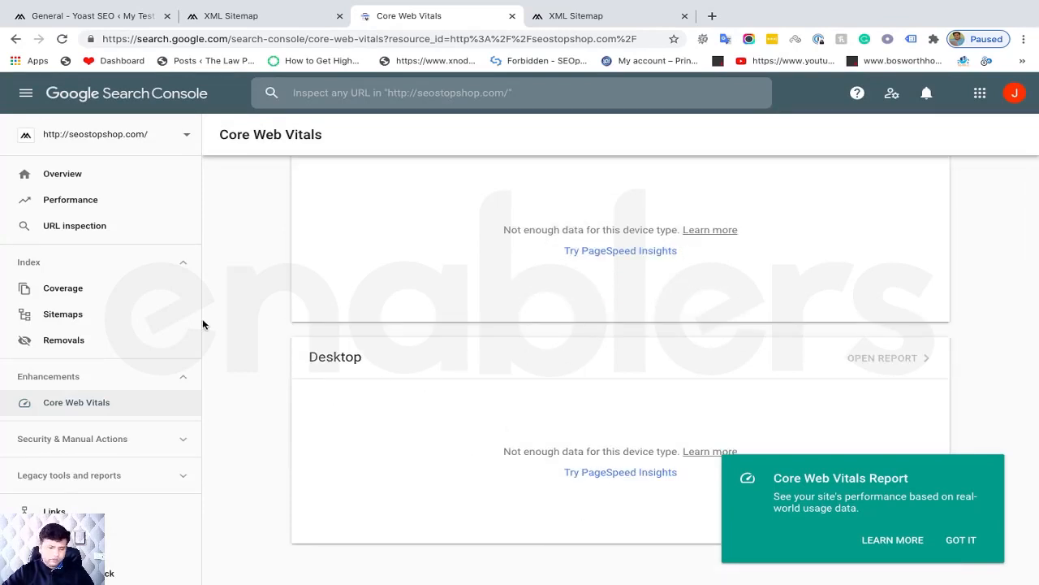
Check the site's Security issues report under Security & Manual Actions, and view the Links report
{"action": "scroll", "coordinate": [97, 375], "scroll_direction": "down", "scroll_amount": 1}
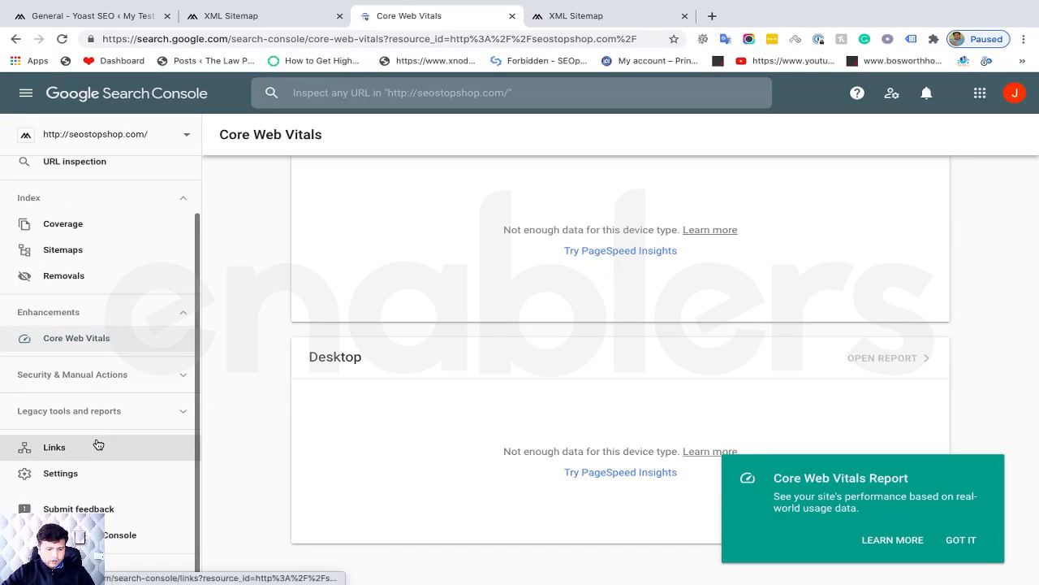
{"action": "left_click", "coordinate": [100, 378]}
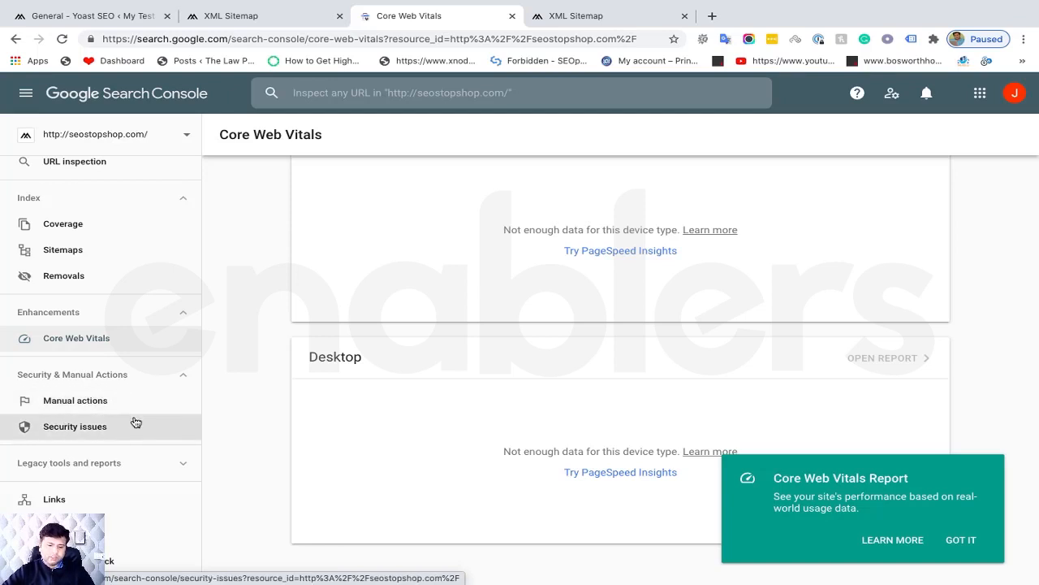
{"action": "left_click", "coordinate": [120, 429]}
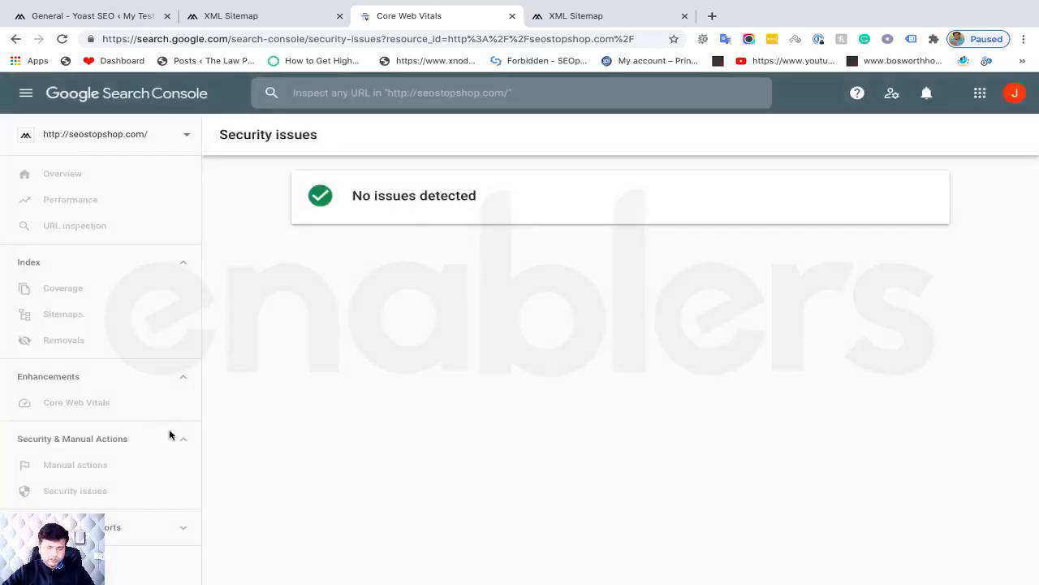
{"action": "scroll", "coordinate": [141, 406], "scroll_direction": "down", "scroll_amount": 2}
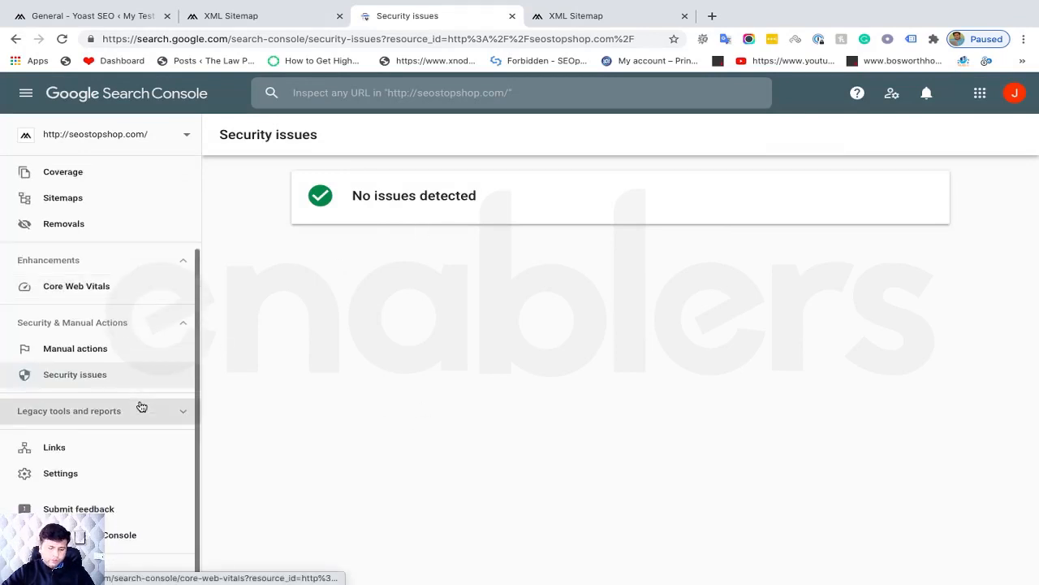
{"action": "left_click", "coordinate": [54, 447]}
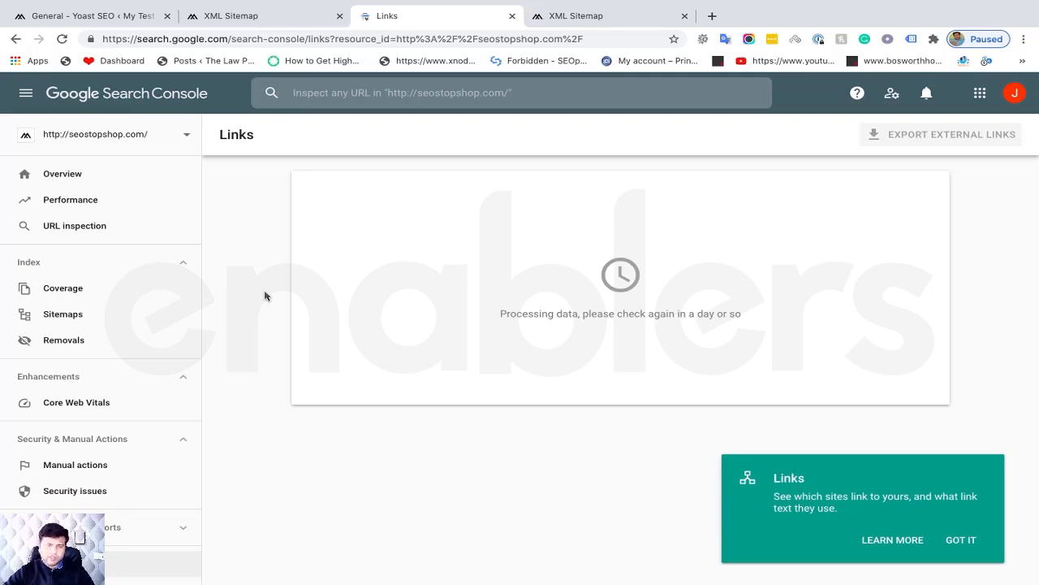
Review the property settings and open the users and permissions list
{"action": "scroll", "coordinate": [125, 434], "scroll_direction": "down", "scroll_amount": 2}
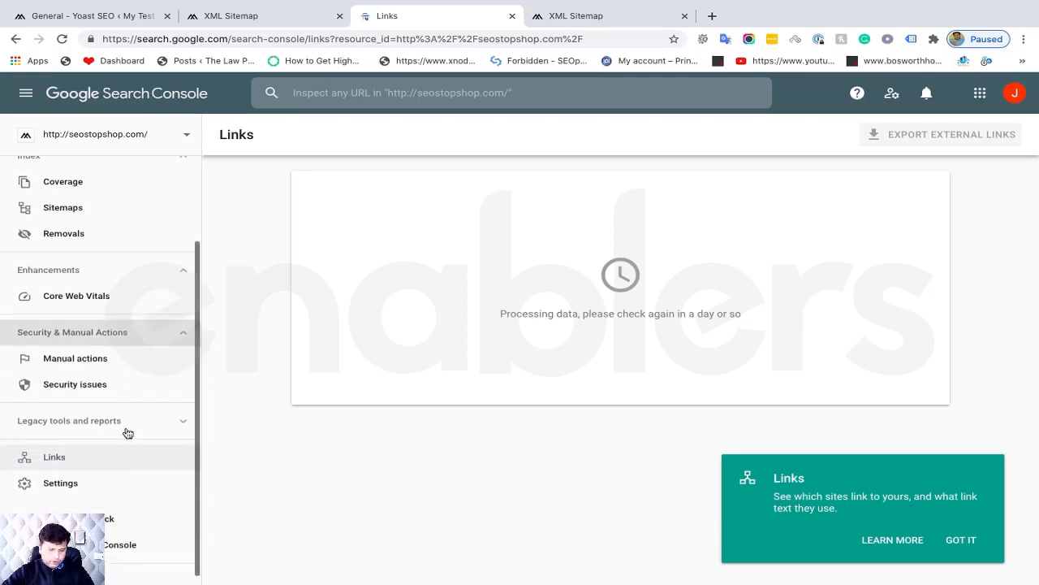
{"action": "left_click", "coordinate": [84, 475]}
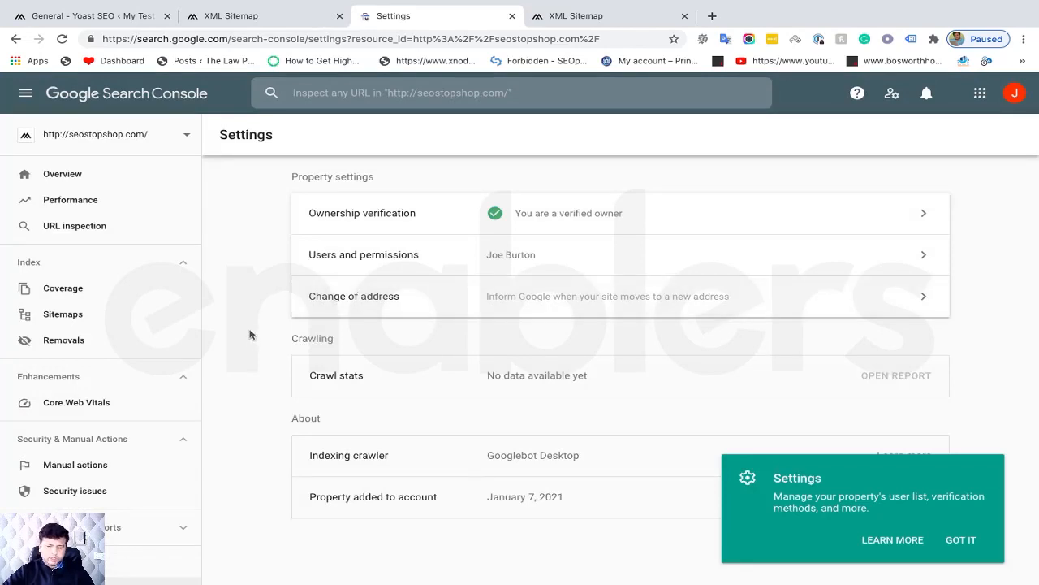
{"action": "scroll", "coordinate": [146, 487], "scroll_direction": "down", "scroll_amount": 3}
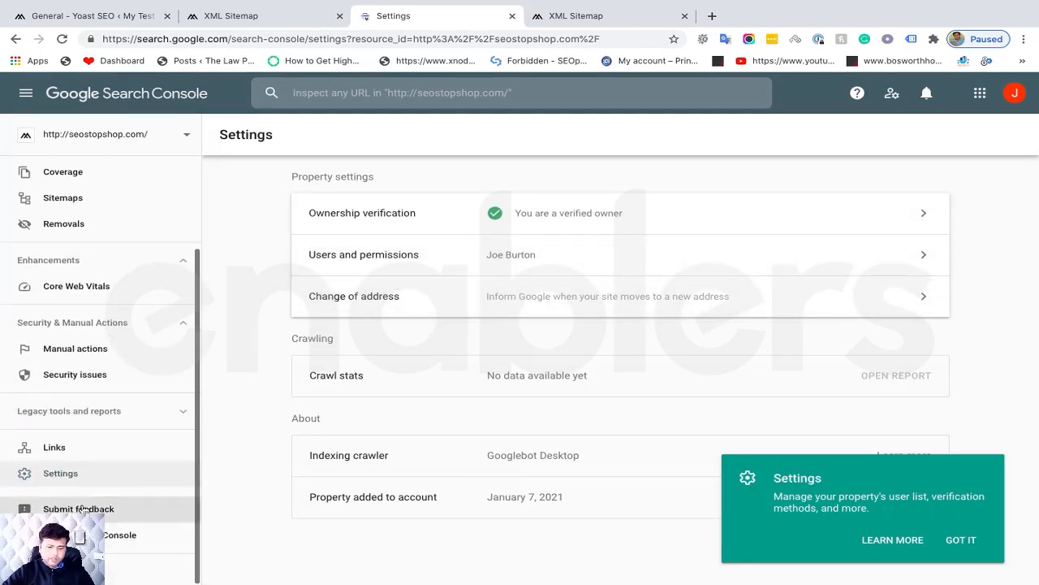
{"action": "left_click", "coordinate": [415, 264]}
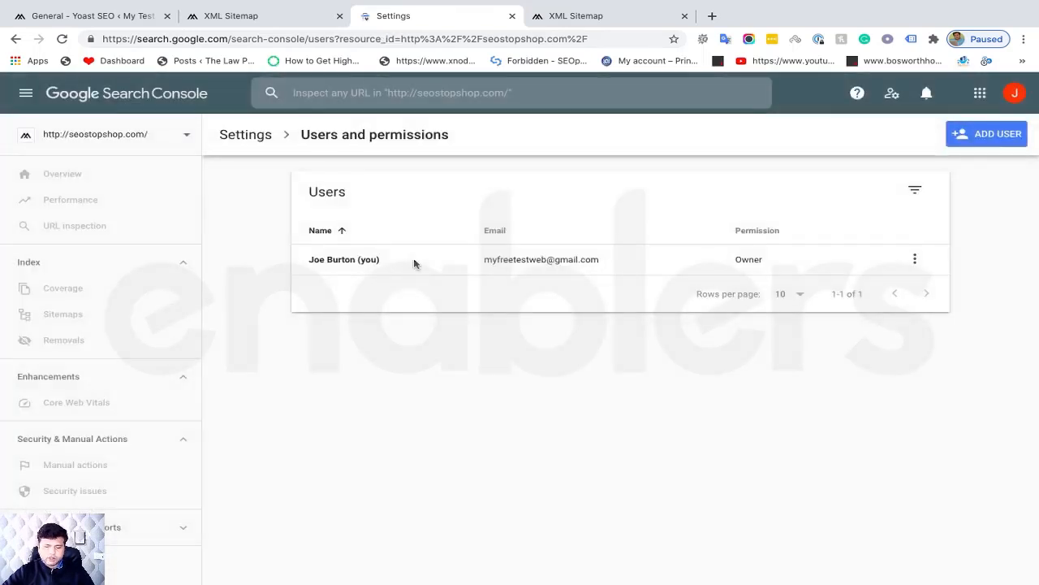
Open the form for adding a user, view the permission levels it offers and cancel without adding anyone
{"action": "left_click", "coordinate": [998, 134]}
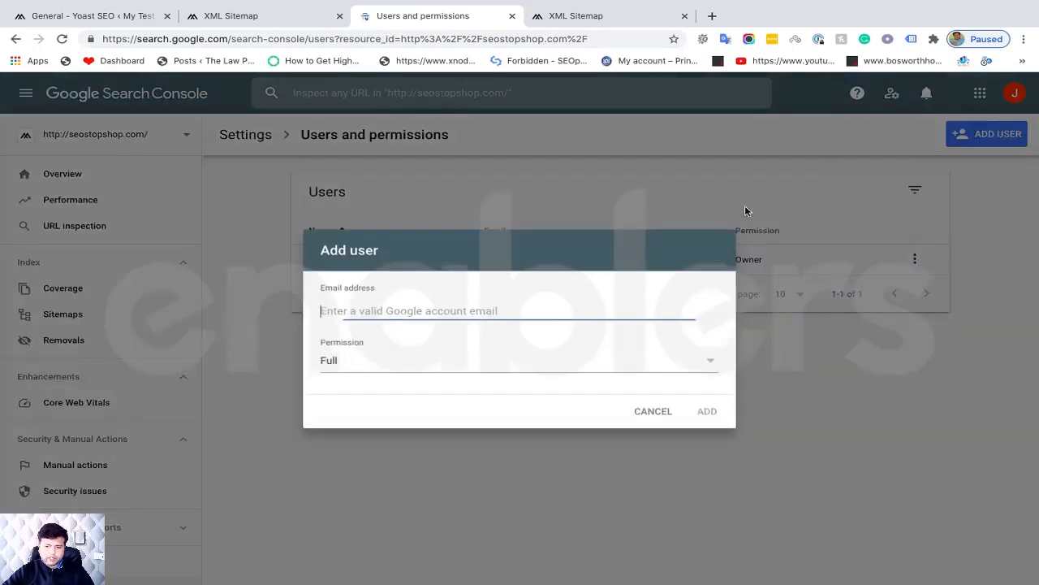
{"action": "left_click", "coordinate": [389, 370]}
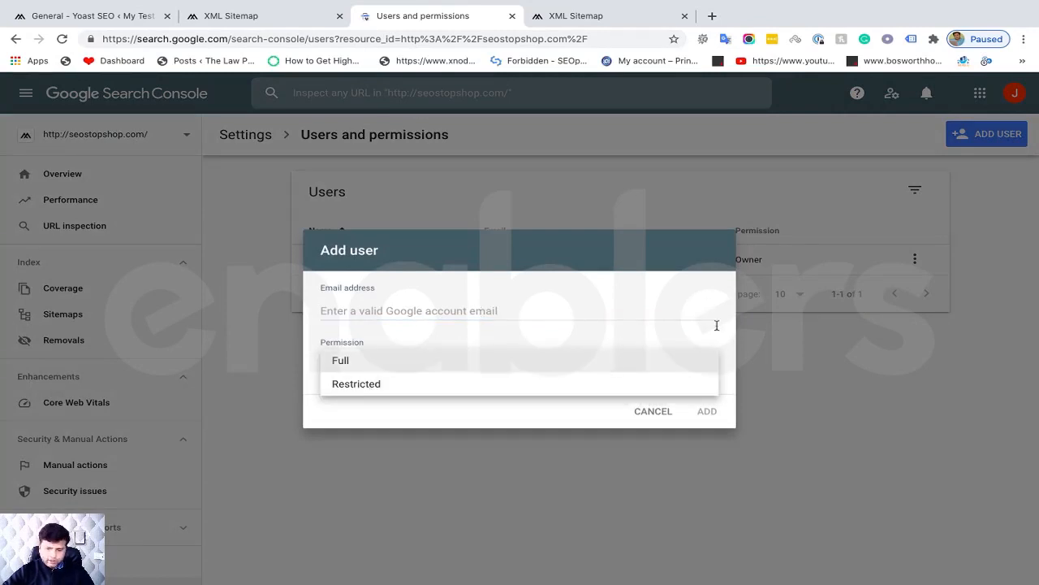
{"action": "left_click", "coordinate": [672, 423]}
{"action": "left_click", "coordinate": [661, 413]}
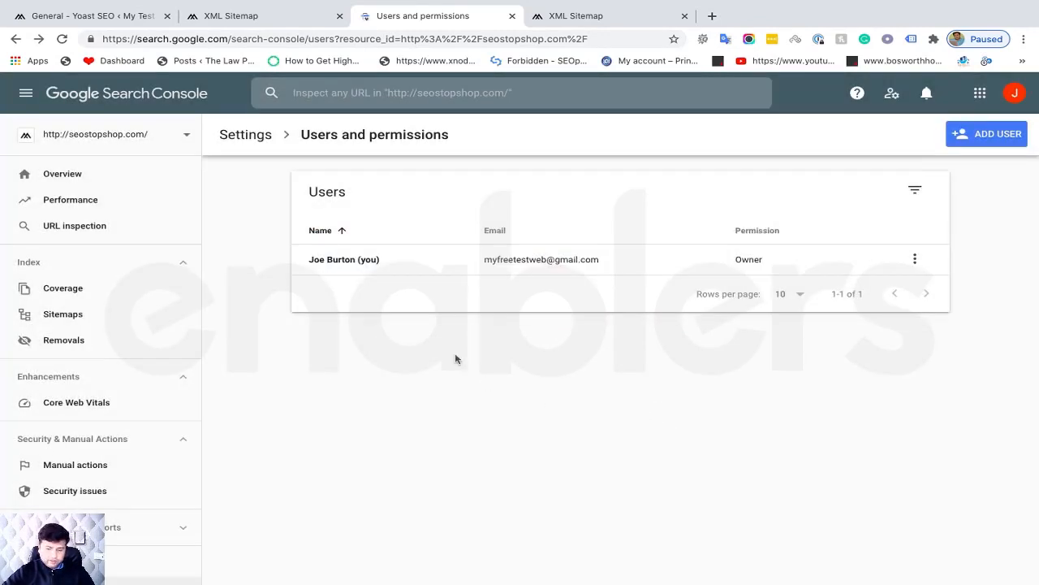
{"action": "scroll", "coordinate": [168, 417], "scroll_direction": "down", "scroll_amount": 3}
{"action": "scroll", "coordinate": [168, 420], "scroll_direction": "up", "scroll_amount": 3}
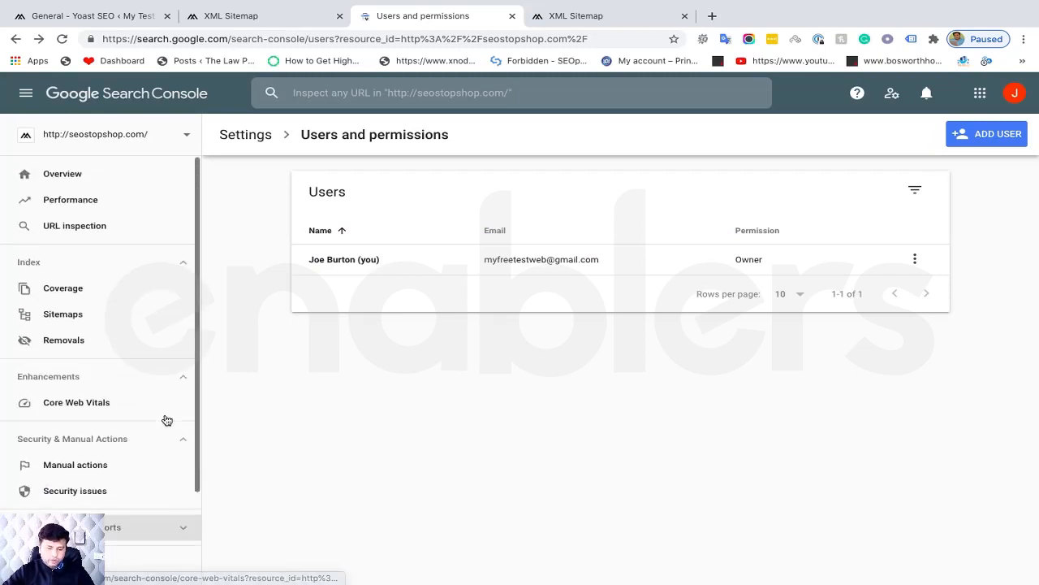